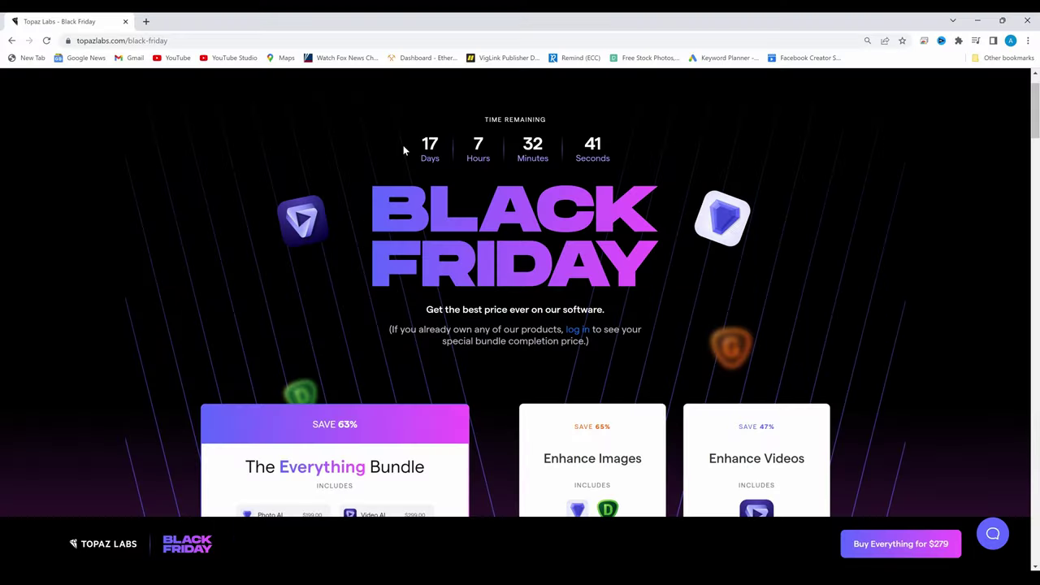
scroll(404, 149, down, 1)
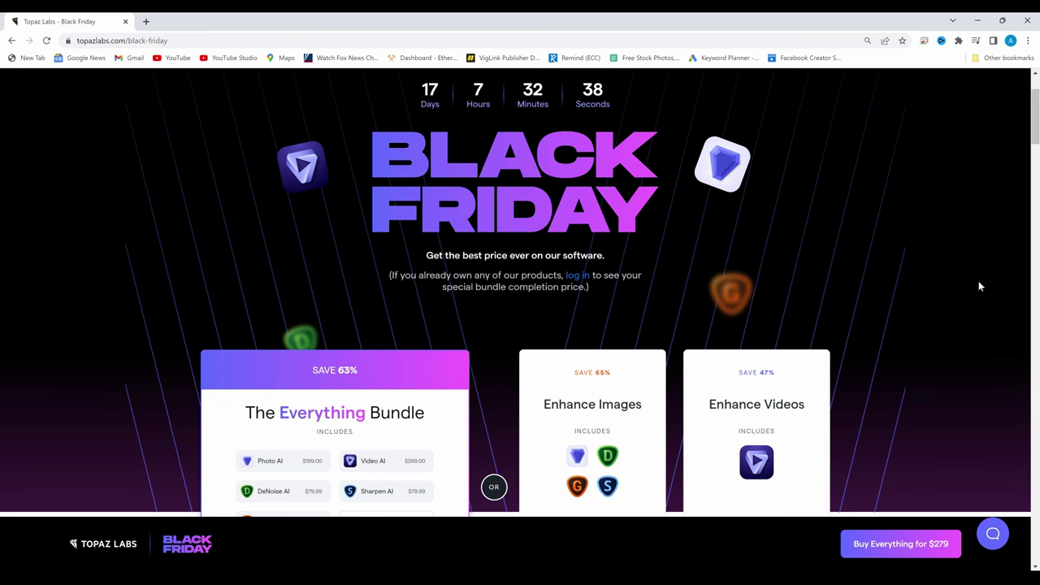
scroll(978, 282, down, 2)
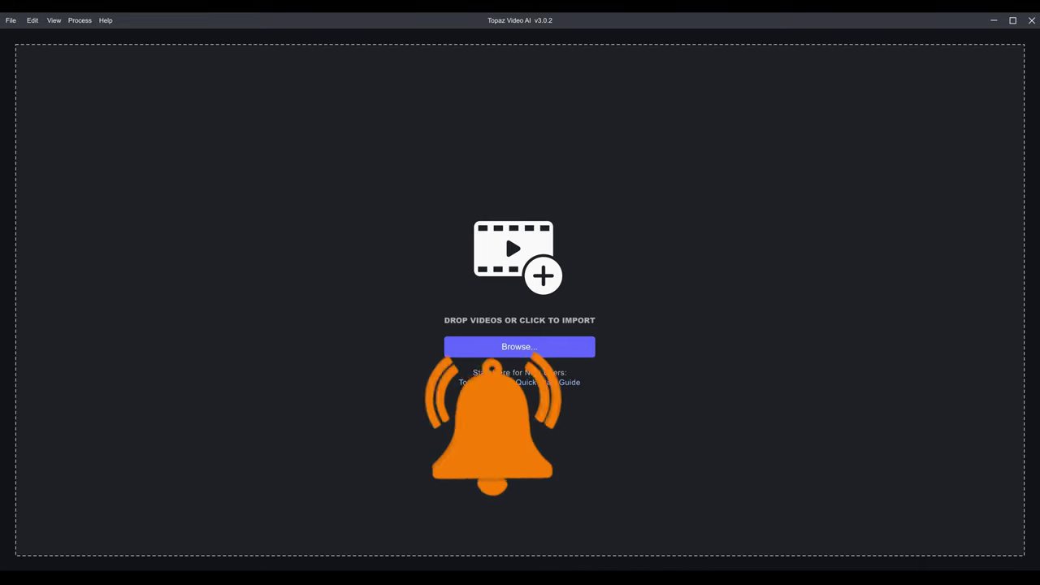
Step: Import the Family_t01.mkv video into Topaz Video AI and move the playhead to the close-up at 00:00:23;10
drag(919, 14, 498, 235)
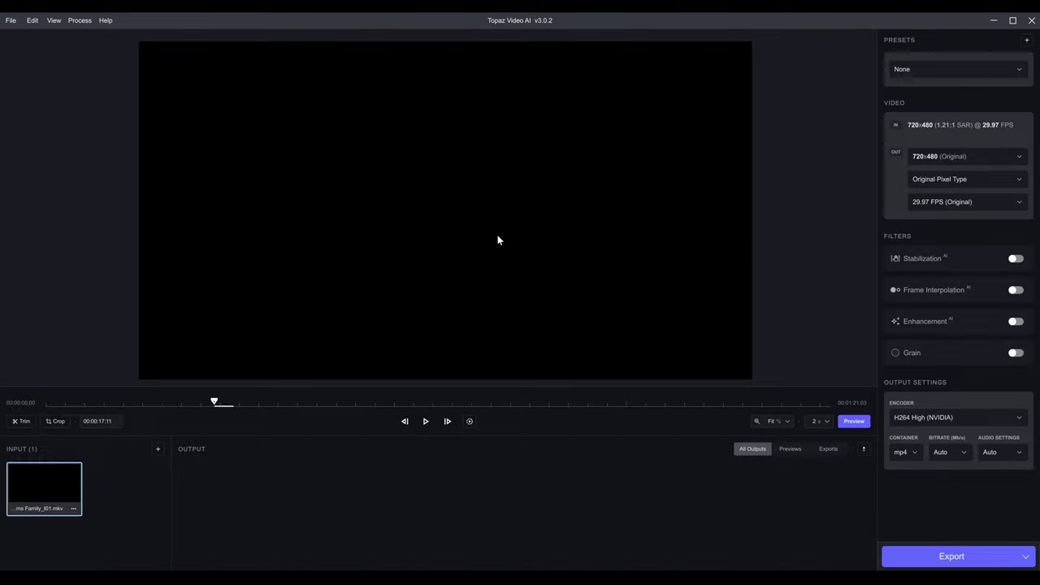
click(194, 404)
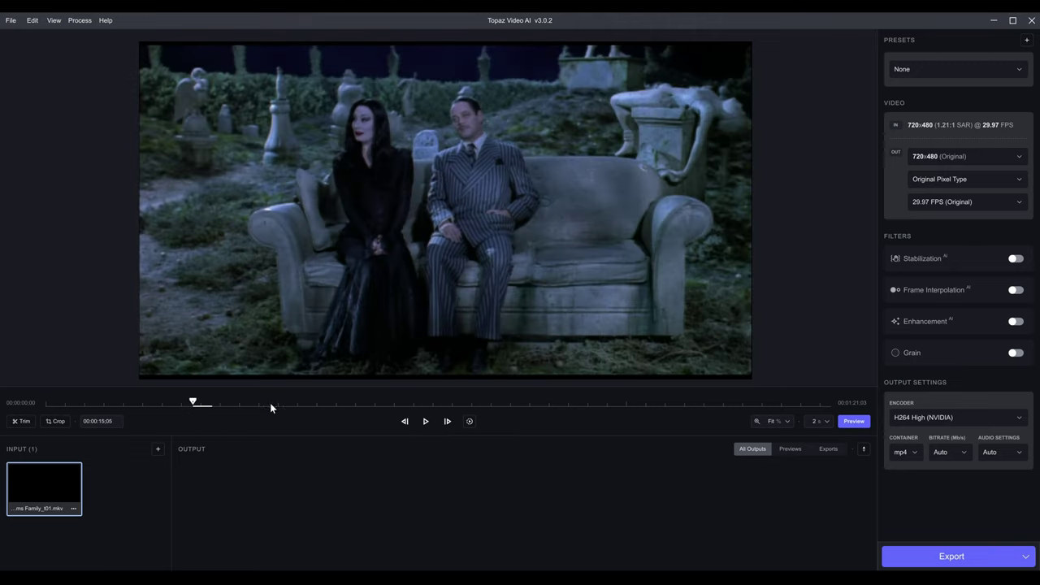
click(272, 404)
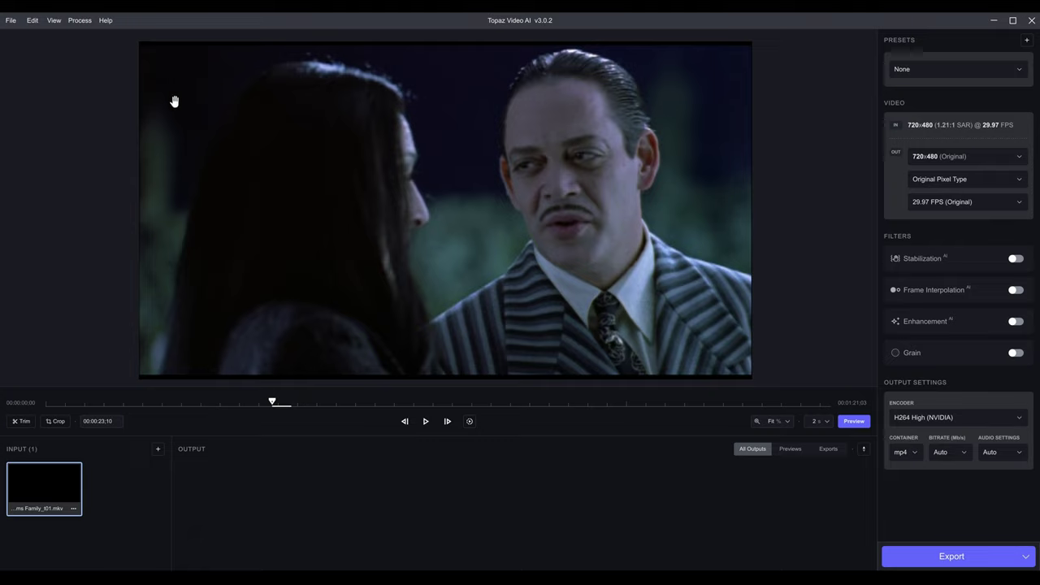
Step: Open the preferences and choose NVIDIA GeForce RTX 2080 SUPER as the AI processor
click(13, 22)
click(27, 65)
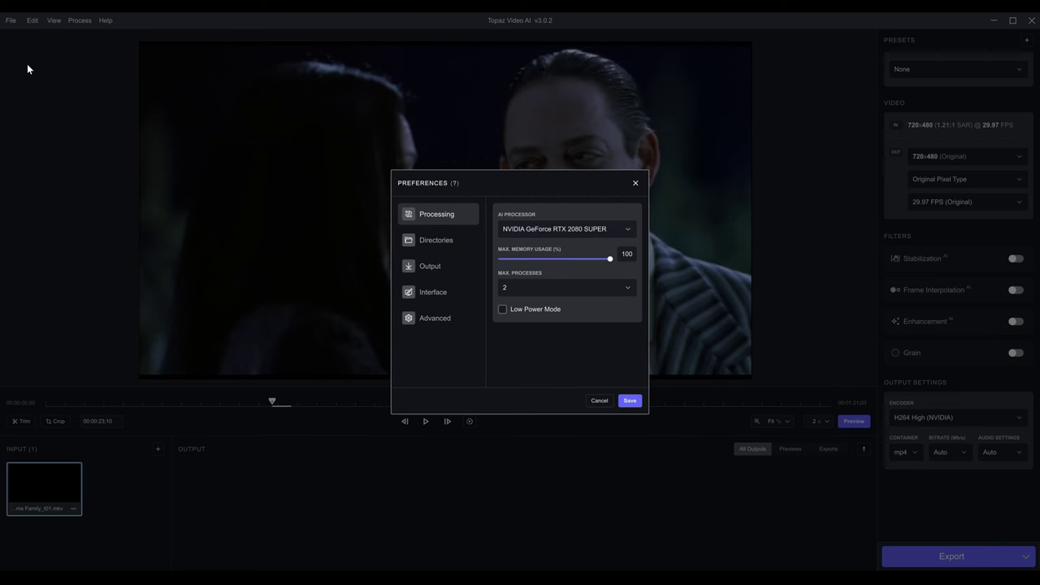
click(577, 230)
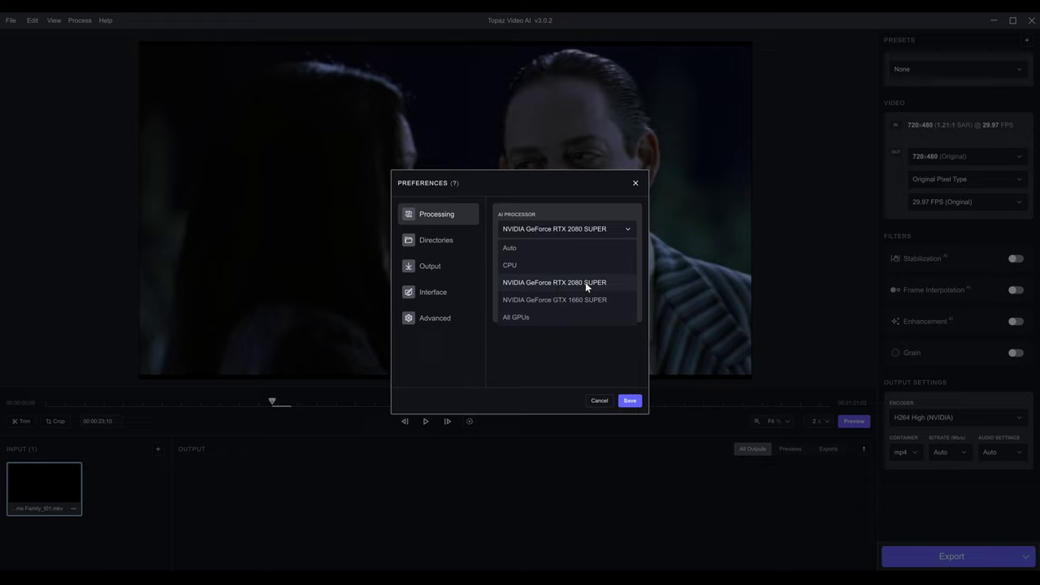
click(542, 282)
Step: Check the directory preferences and set the default output encoder to H265 Main (NVIDIA)
click(439, 241)
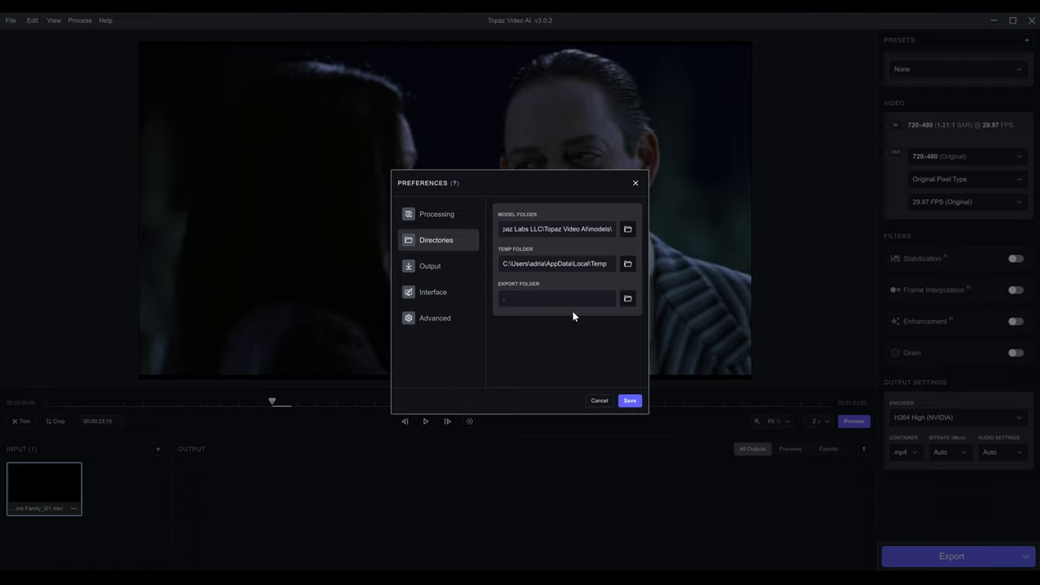
click(431, 267)
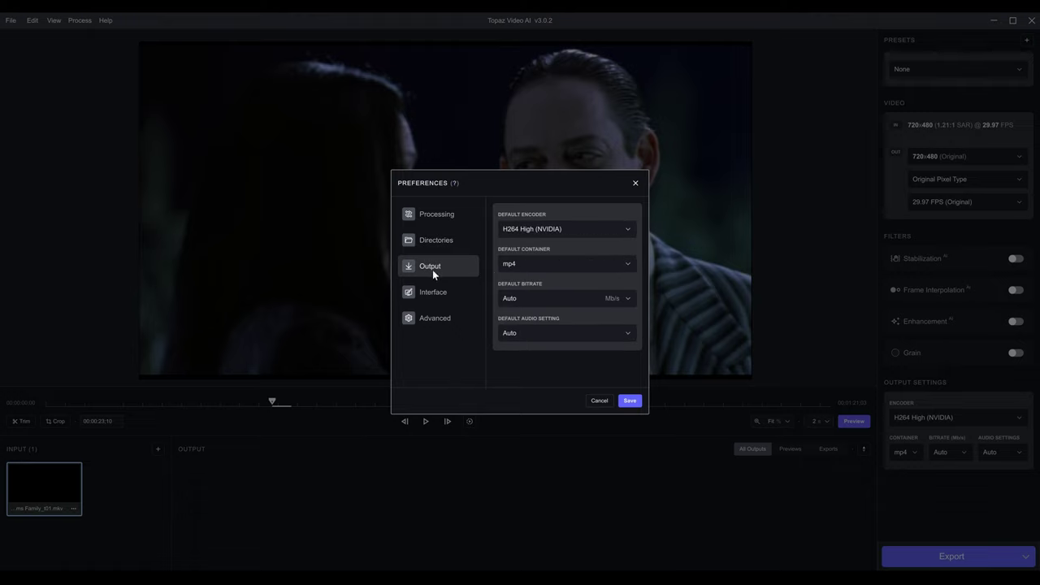
click(449, 246)
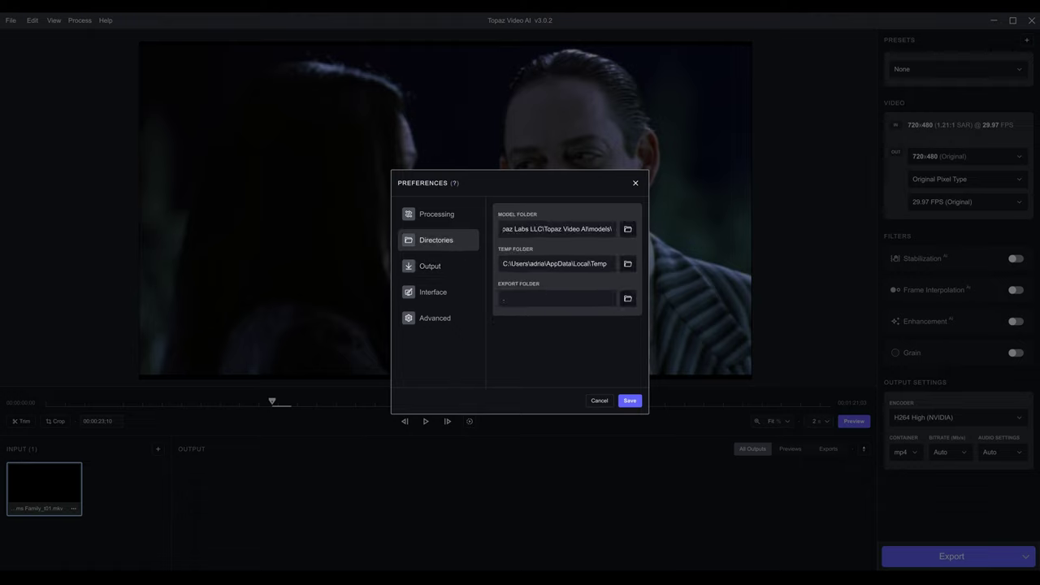
click(430, 267)
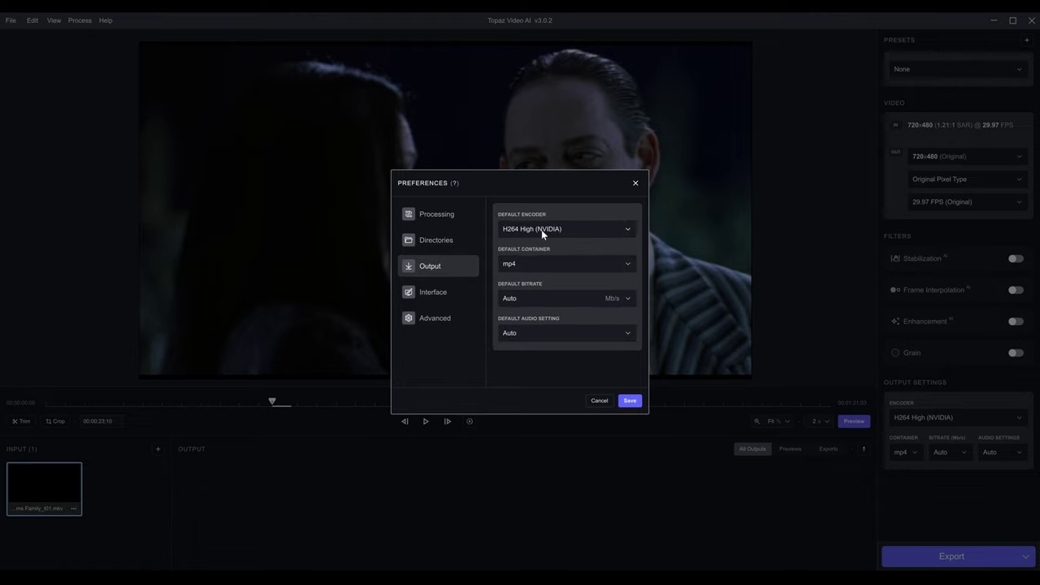
click(541, 229)
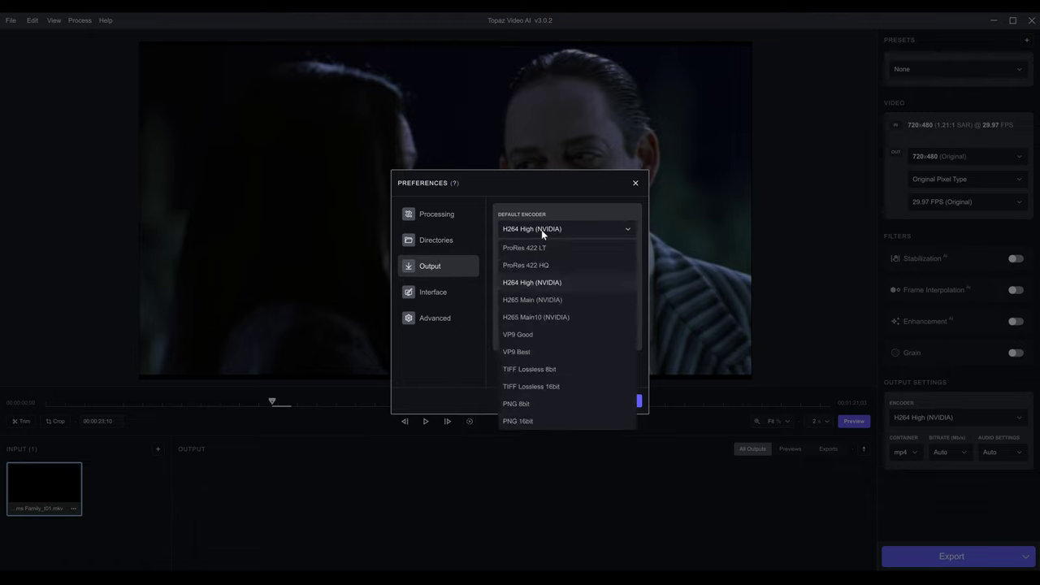
click(541, 300)
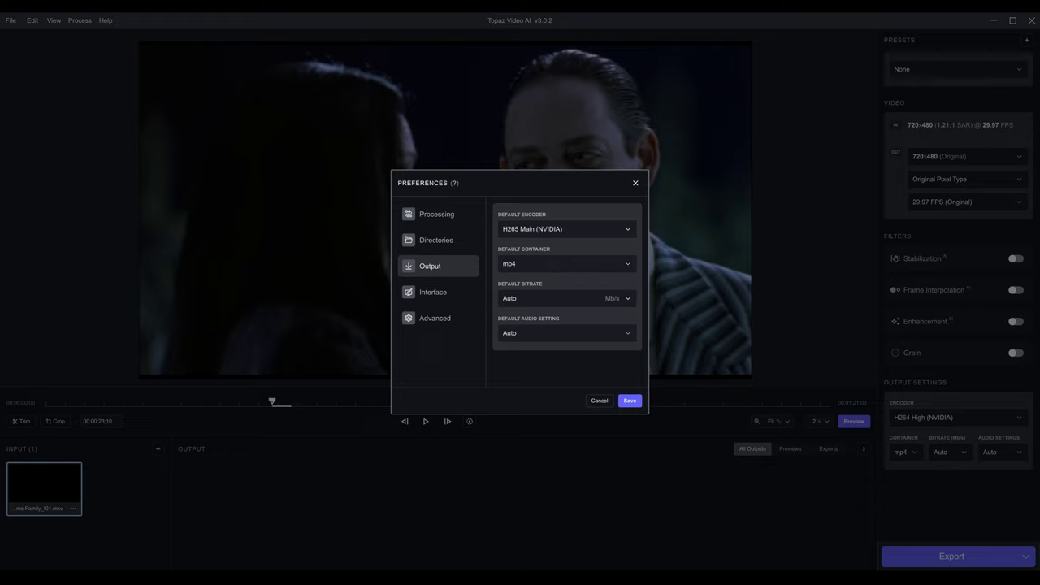
Step: Look through the default bitrate options and set the default audio setting to Copy
click(628, 299)
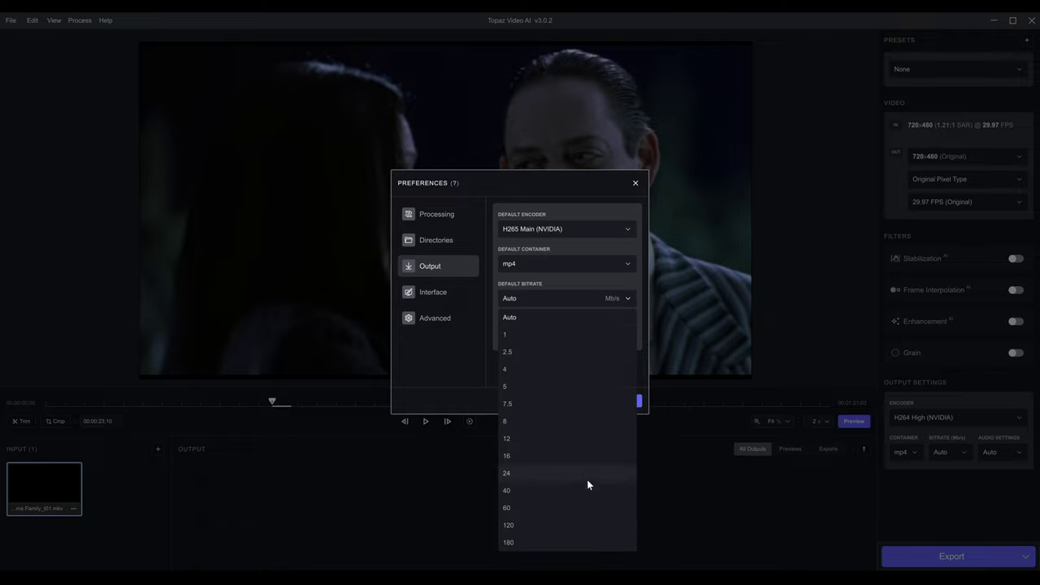
click(633, 291)
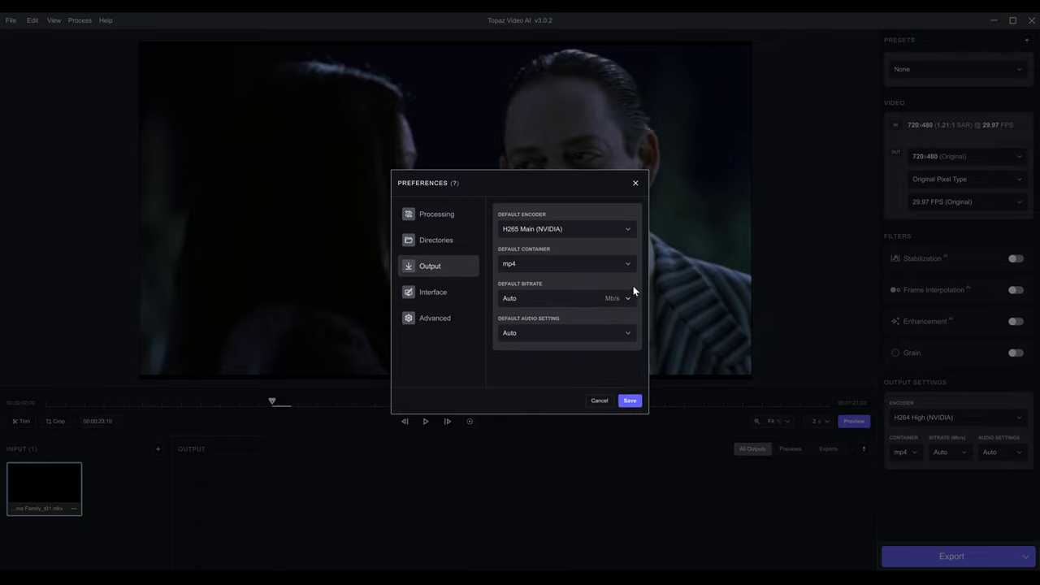
click(628, 333)
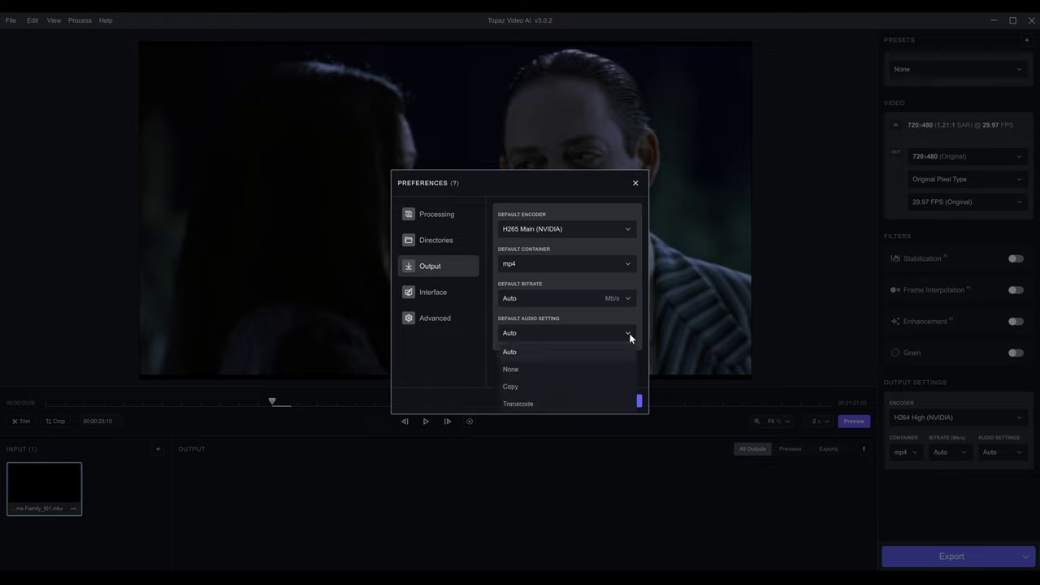
click(532, 387)
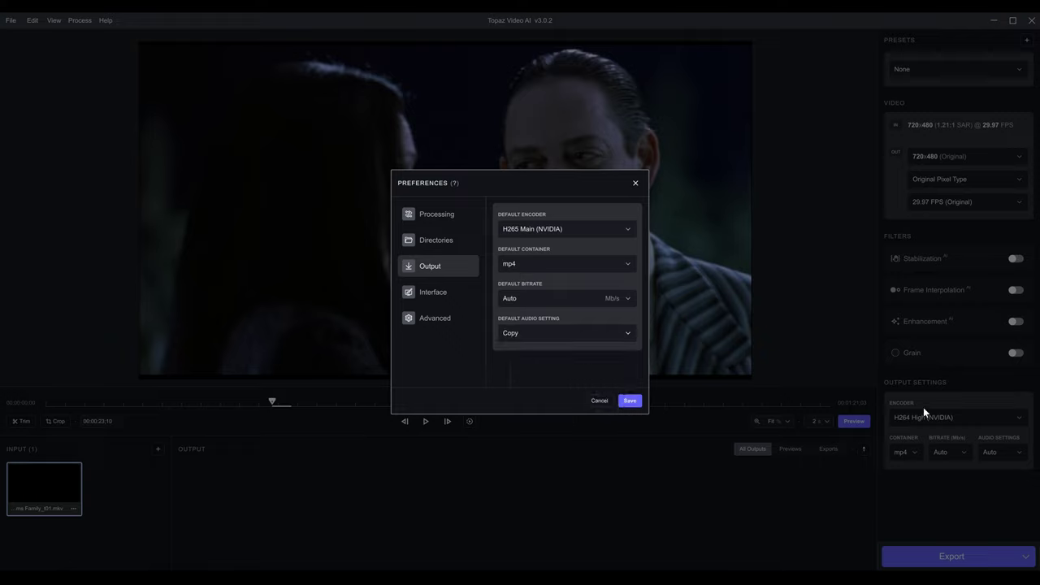
Step: Review the interface and advanced preferences, including the default preset choices, and save the preferences
click(437, 294)
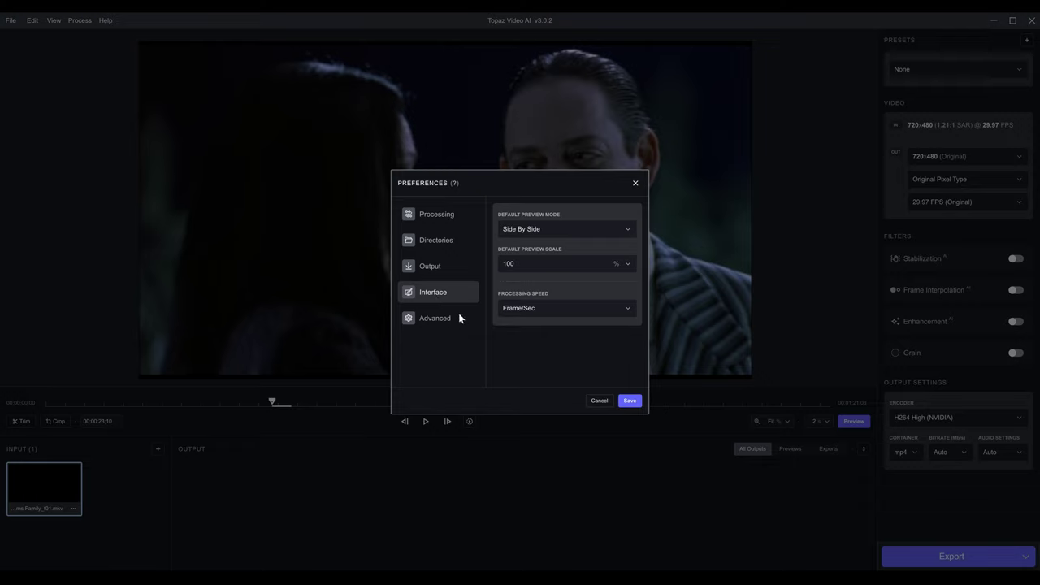
click(439, 321)
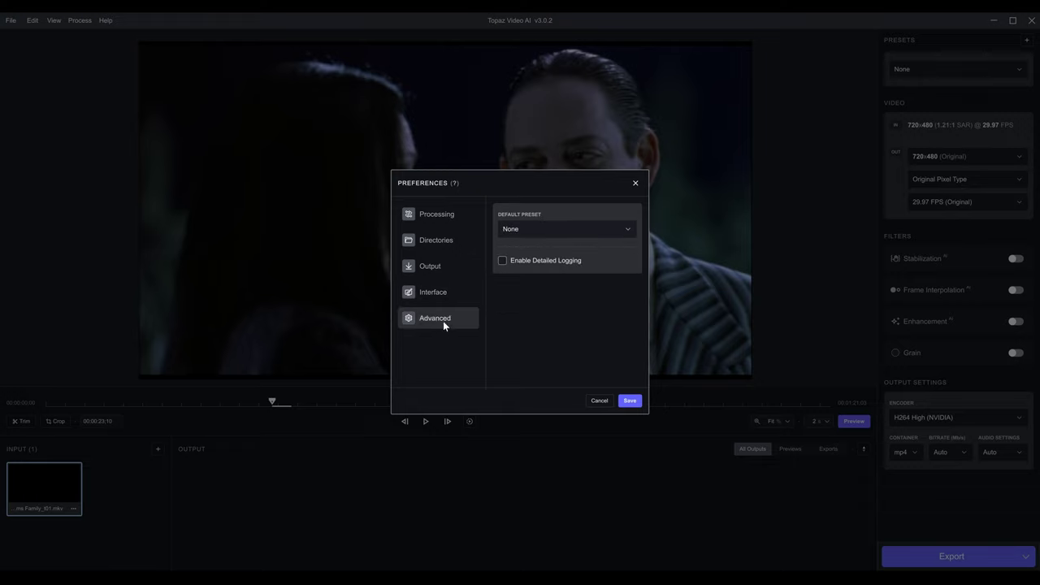
click(570, 230)
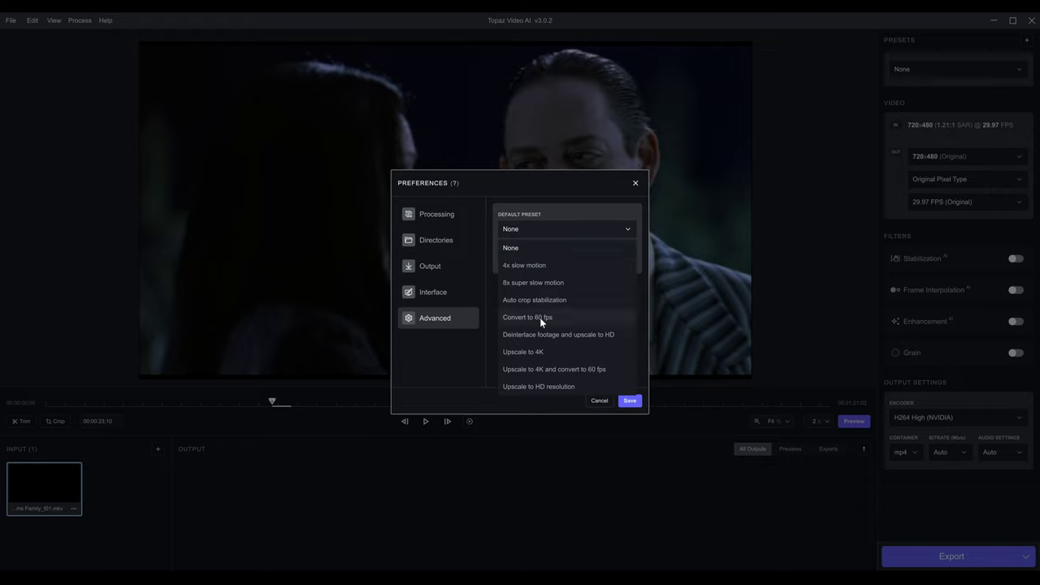
click(465, 370)
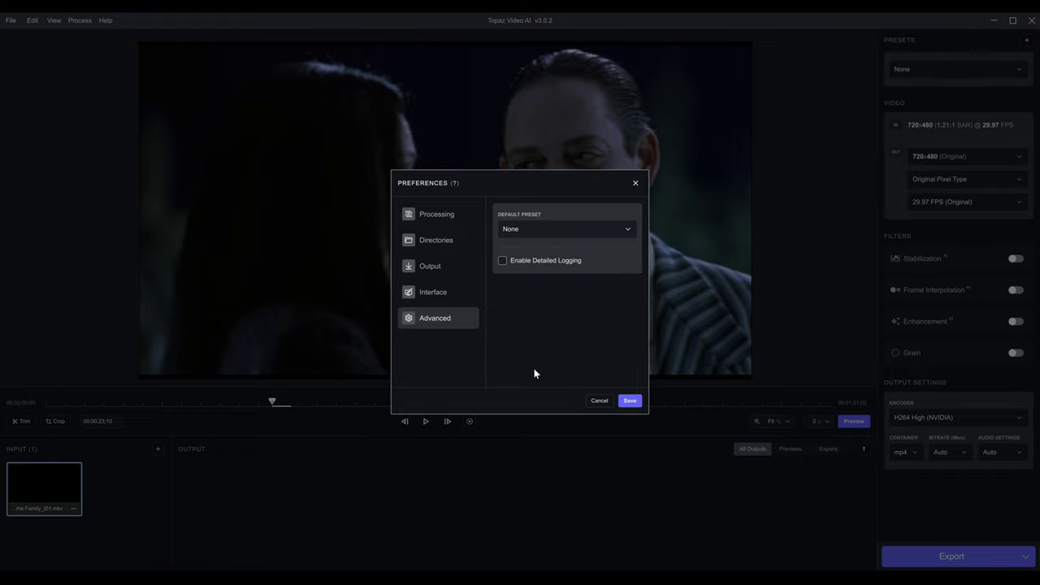
click(631, 401)
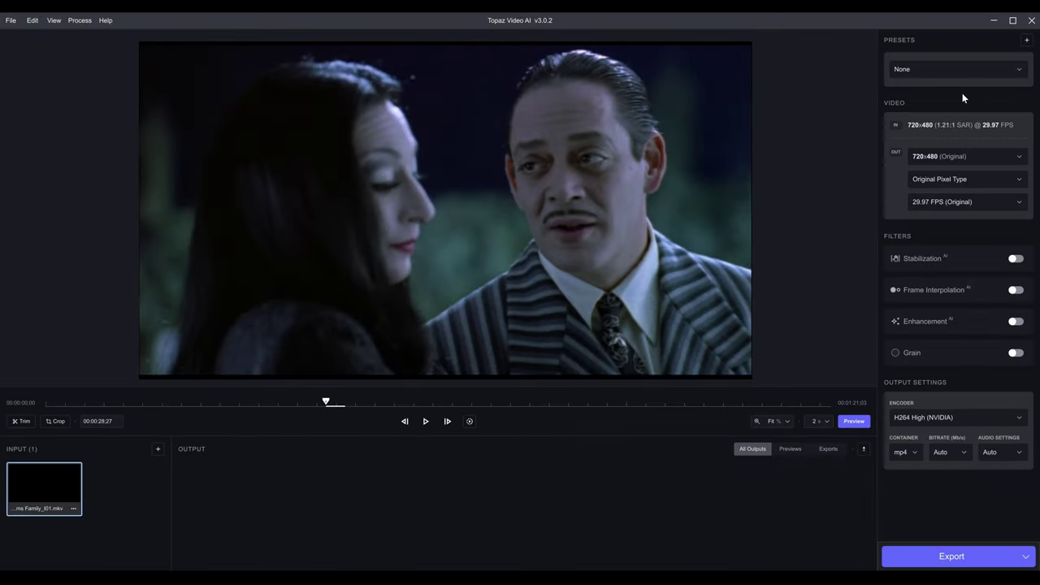
click(10, 23)
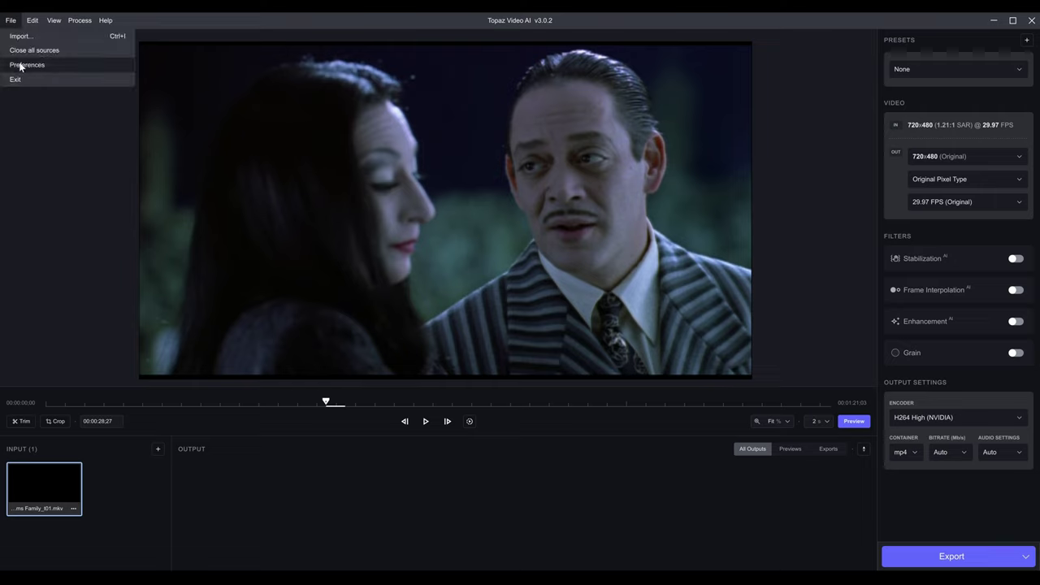
mouse_move(34, 23)
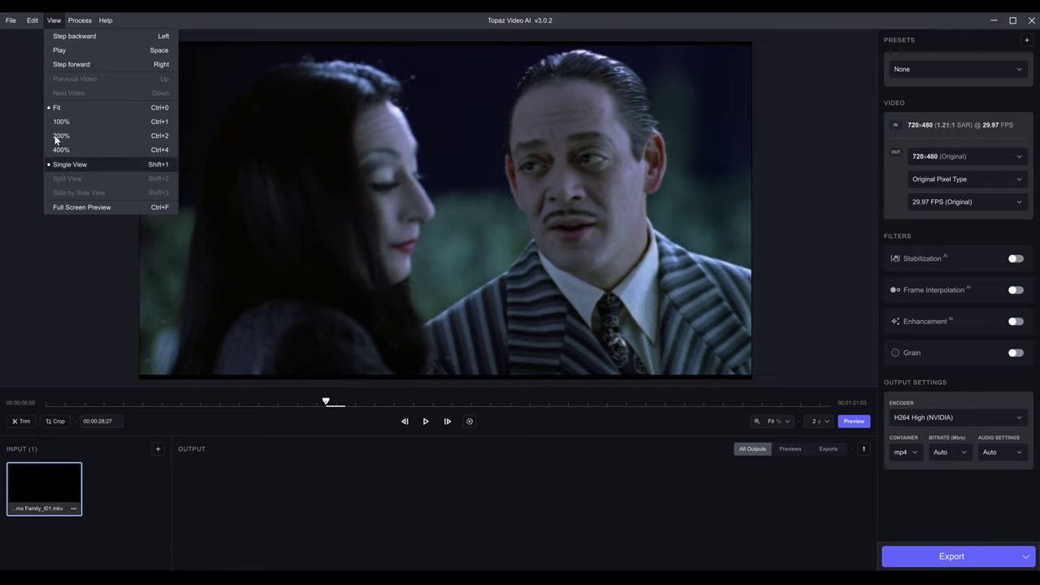
click(79, 21)
mouse_move(62, 24)
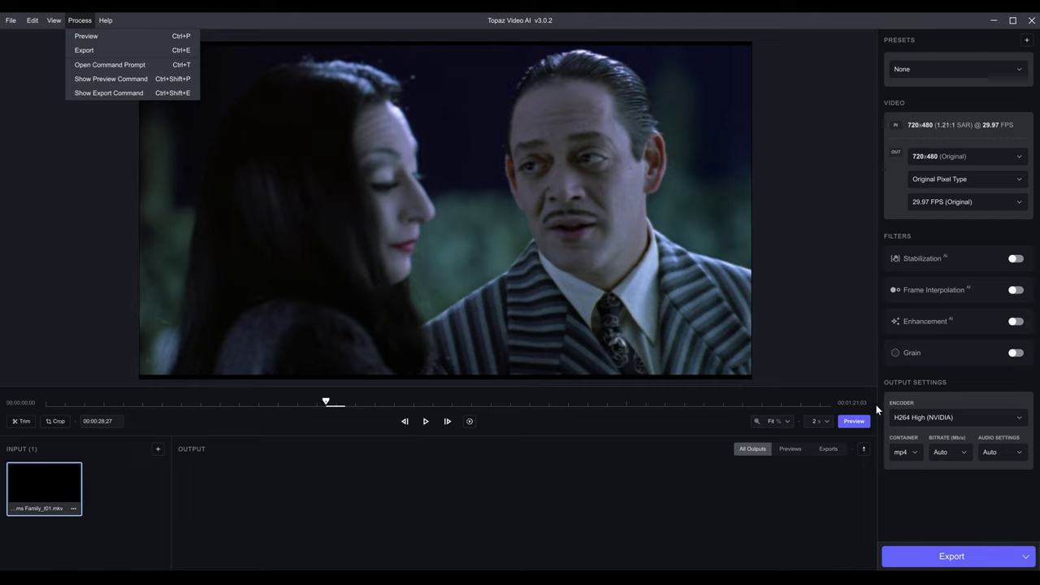
Step: Apply the "Upscale to HD resolution" preset to the imported video
click(927, 66)
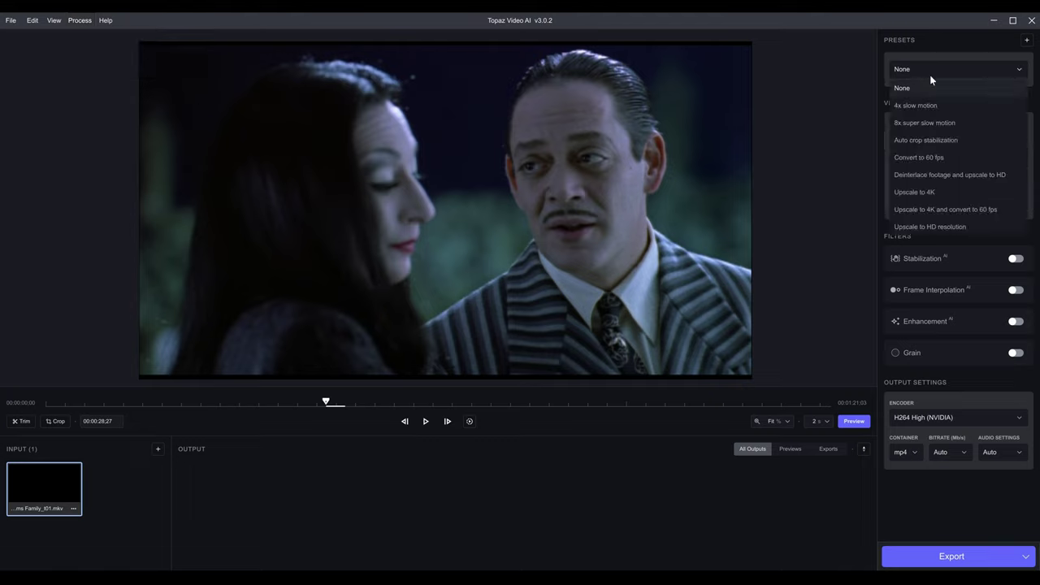
click(935, 225)
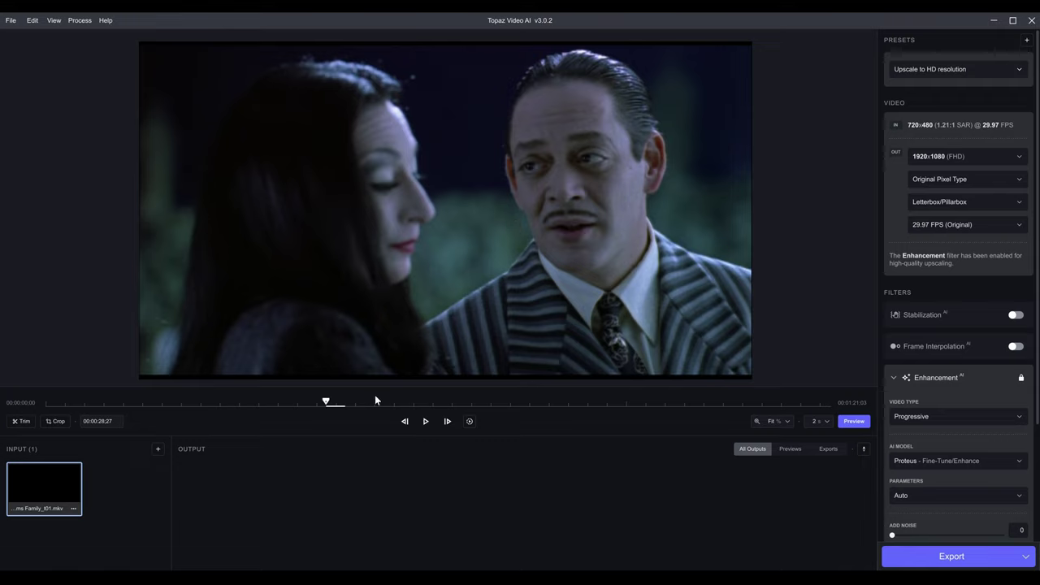
Step: Examine the available choices for the output resolution, pixel type and crop or letterbox handling
click(974, 155)
click(974, 155)
click(979, 159)
click(979, 160)
click(972, 180)
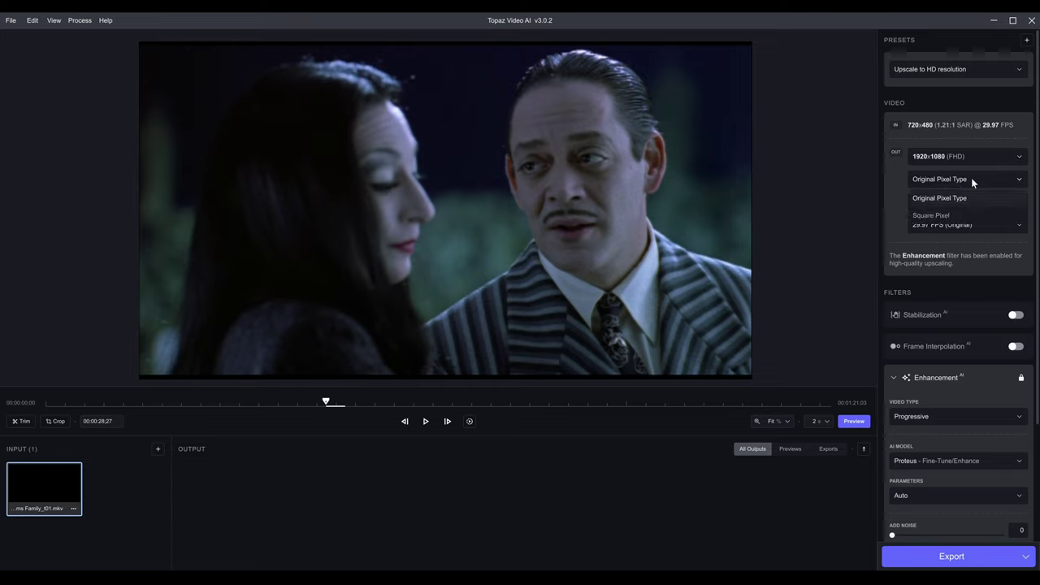
click(971, 178)
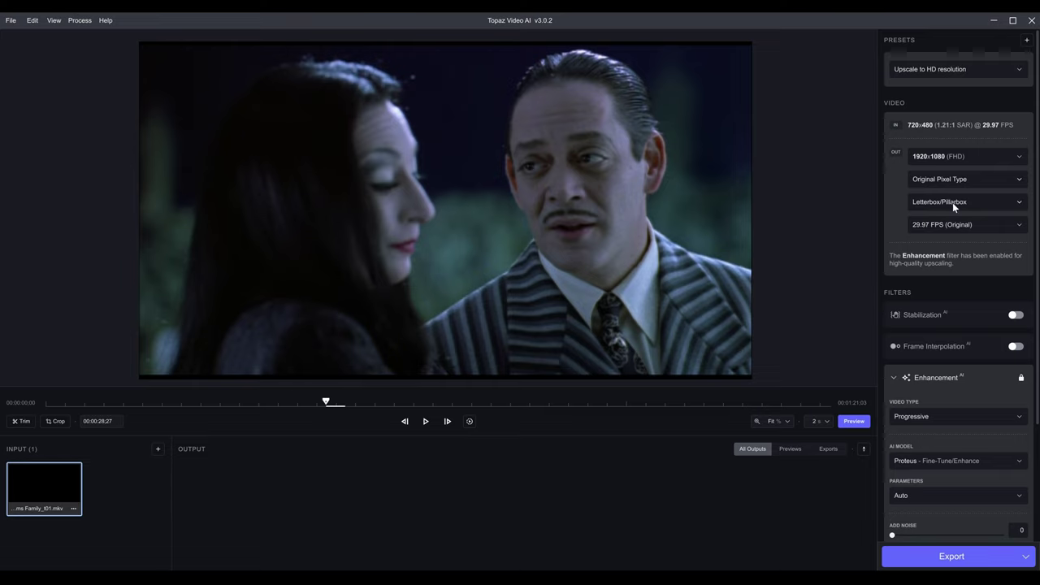
click(953, 202)
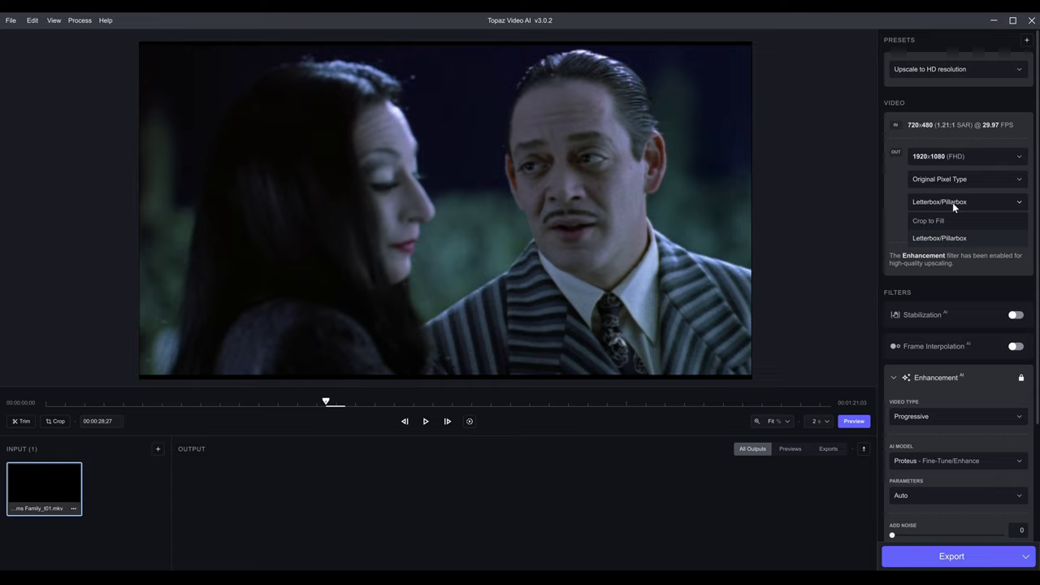
click(952, 202)
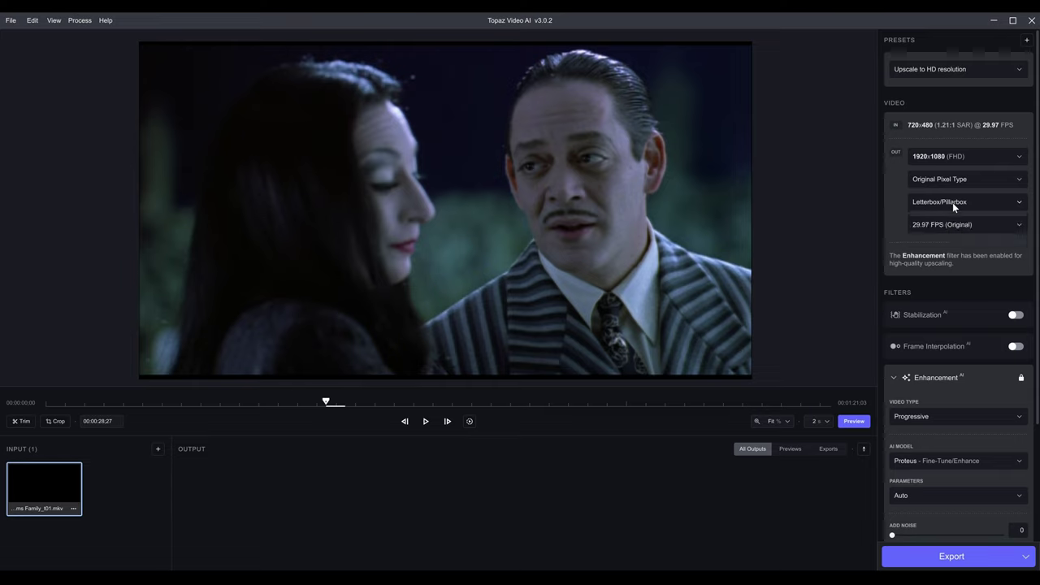
Step: Set the output frame rate to 23.976 FPS
click(956, 225)
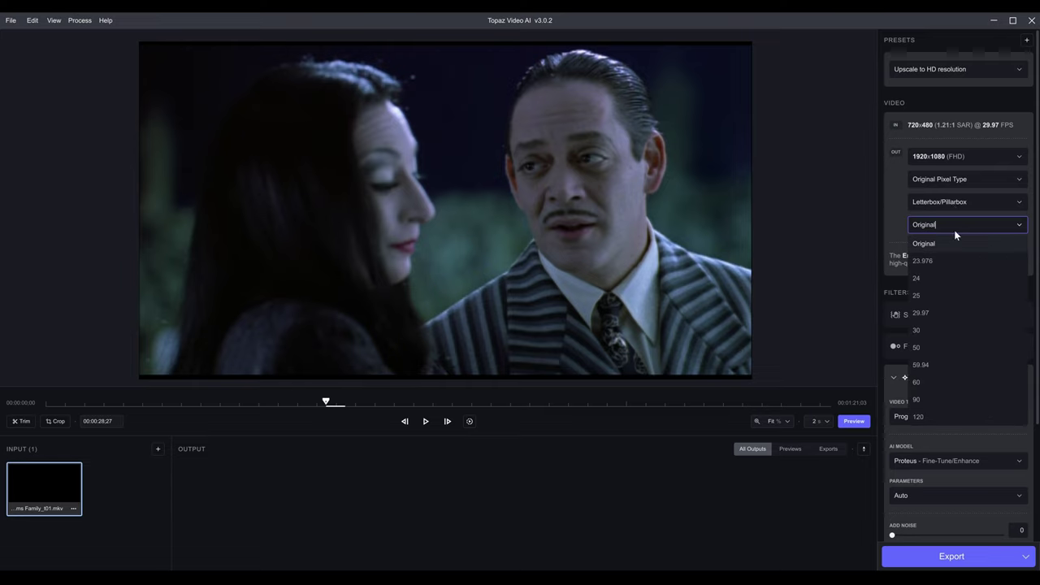
click(940, 245)
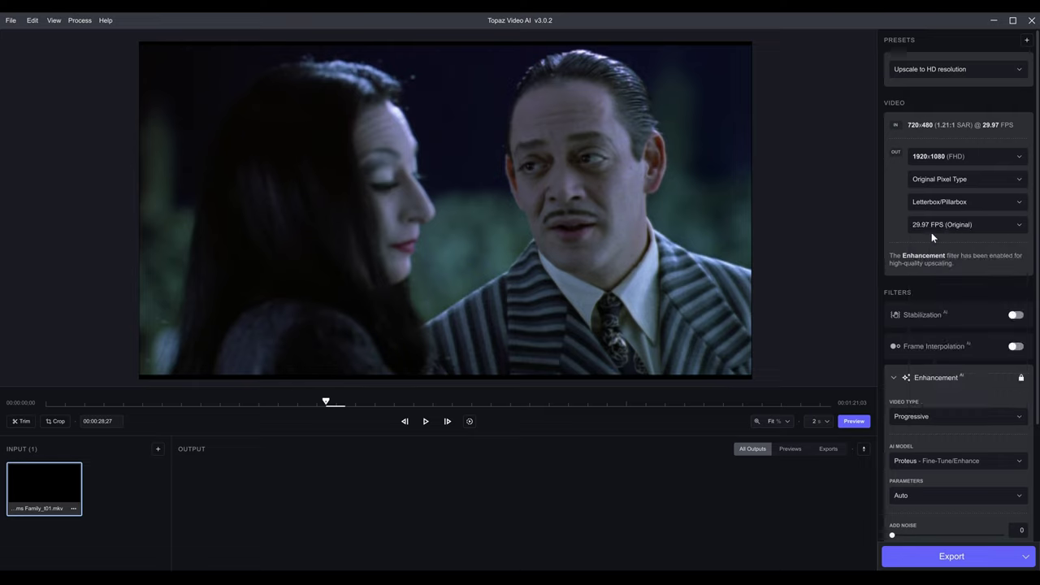
click(938, 224)
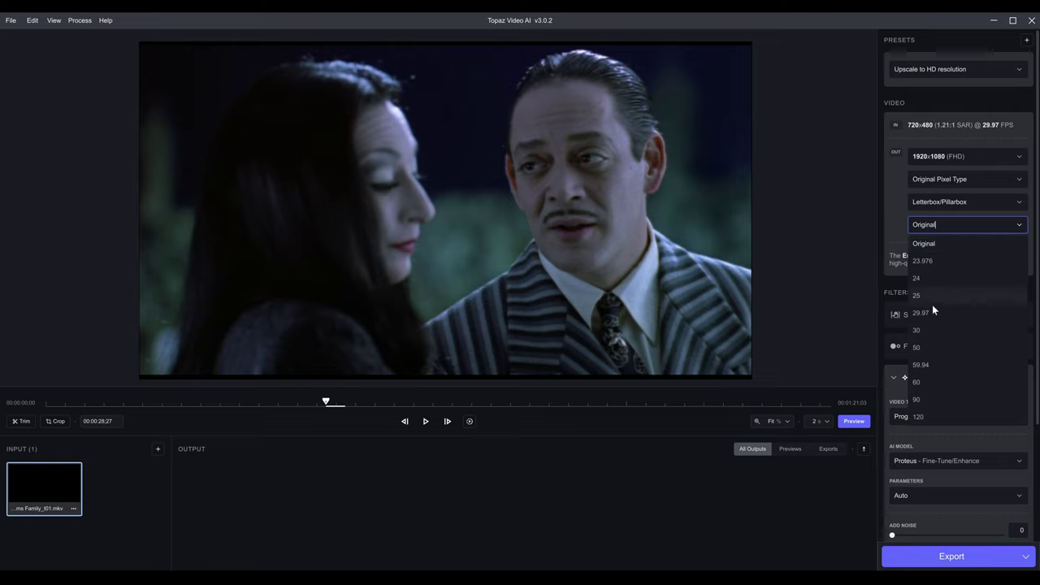
click(929, 263)
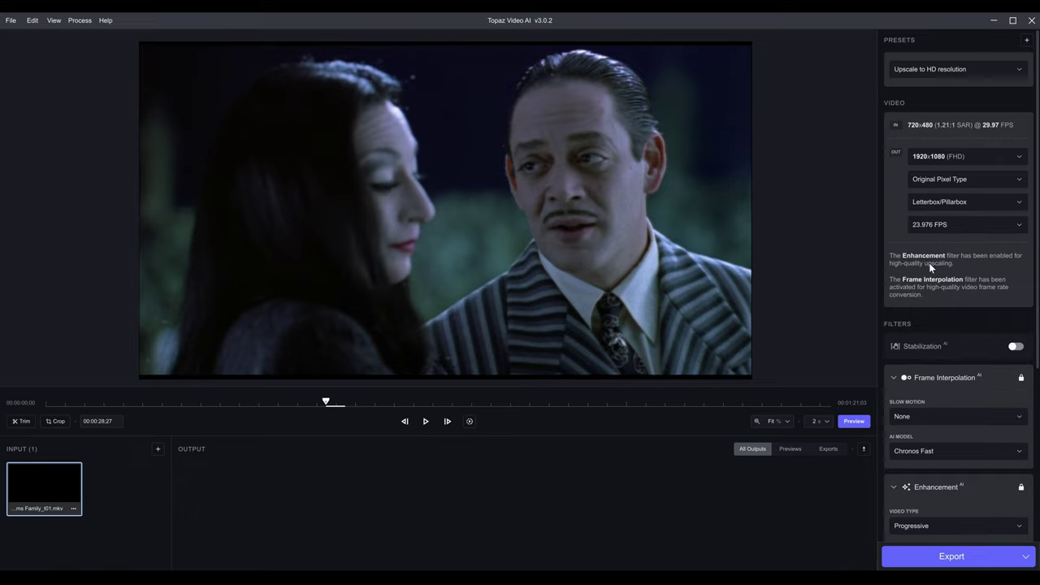
Step: Examine the Stabilization filter's options and the slow-motion choices for Frame Interpolation, leaving stabilization off and slow motion at None
scroll(947, 260, down, 4)
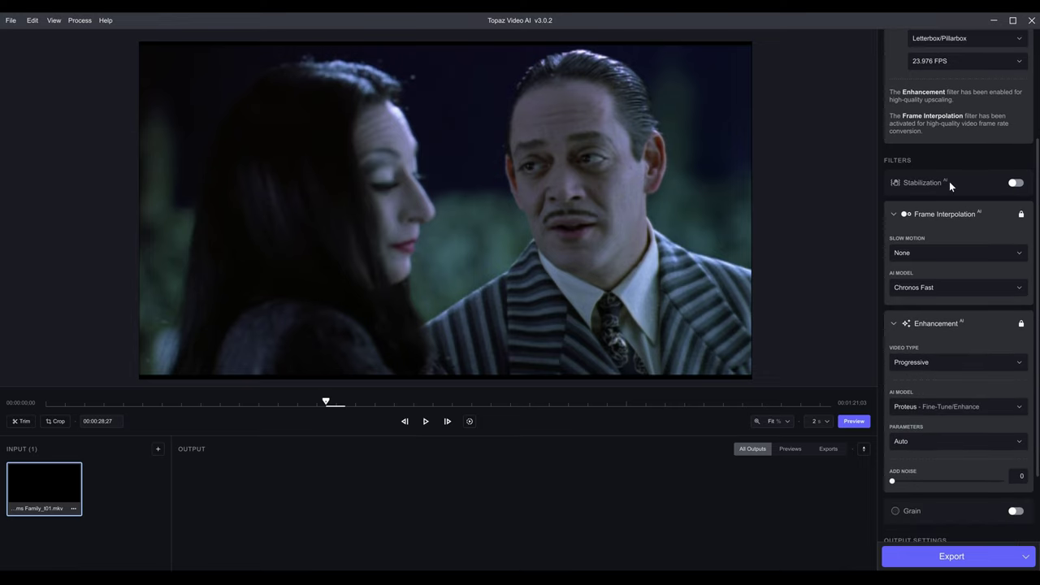
click(1015, 183)
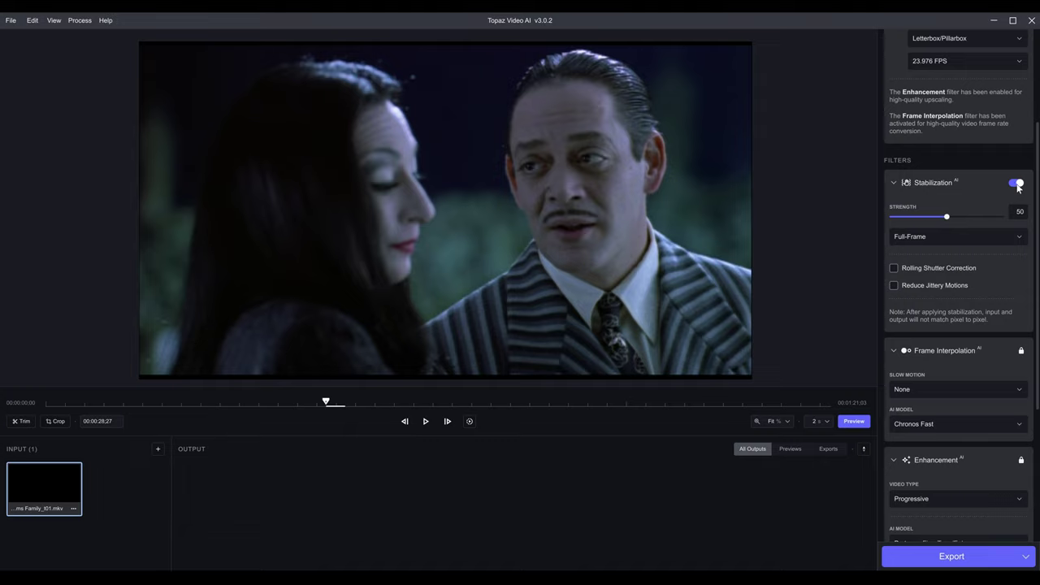
click(1015, 183)
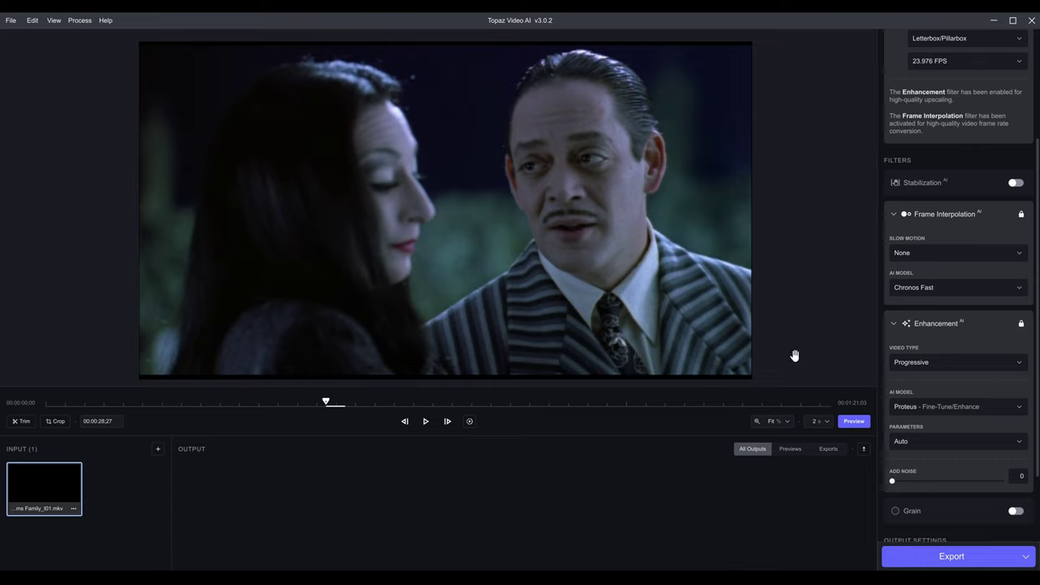
click(942, 255)
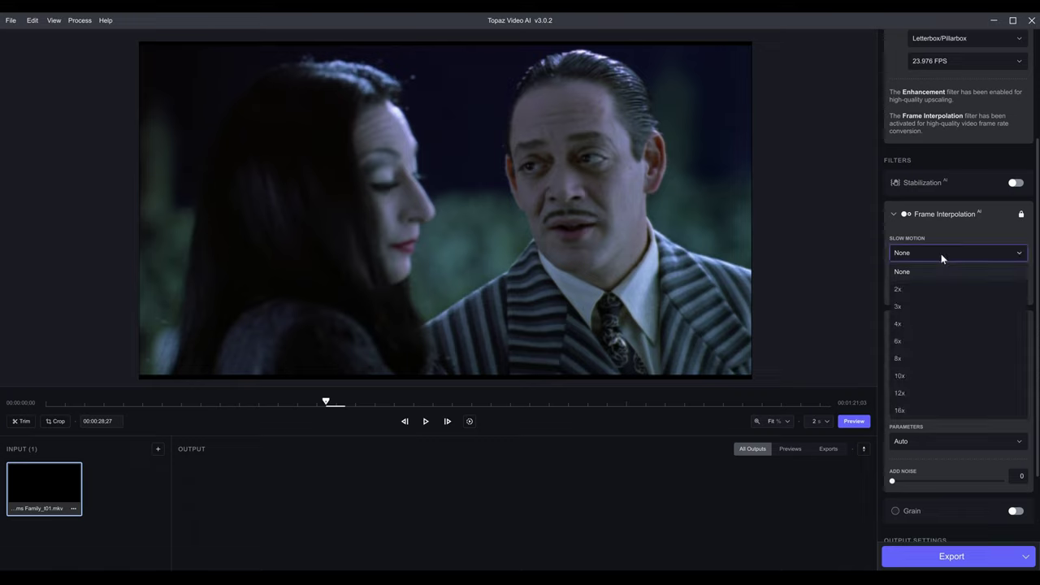
click(931, 234)
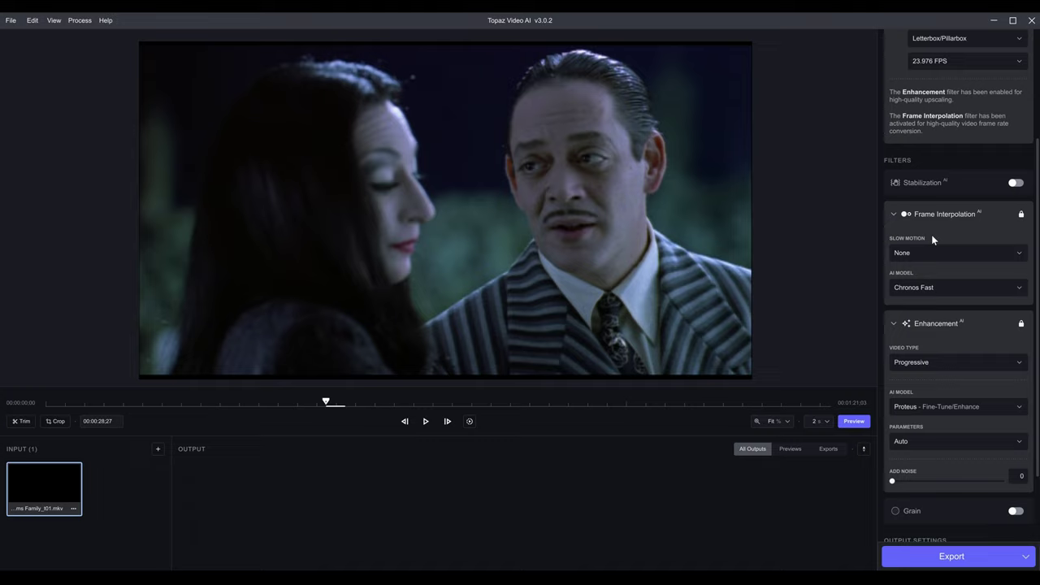
Step: Choose Progressive as the video type for the Enhancement filter
scroll(971, 361, down, 2)
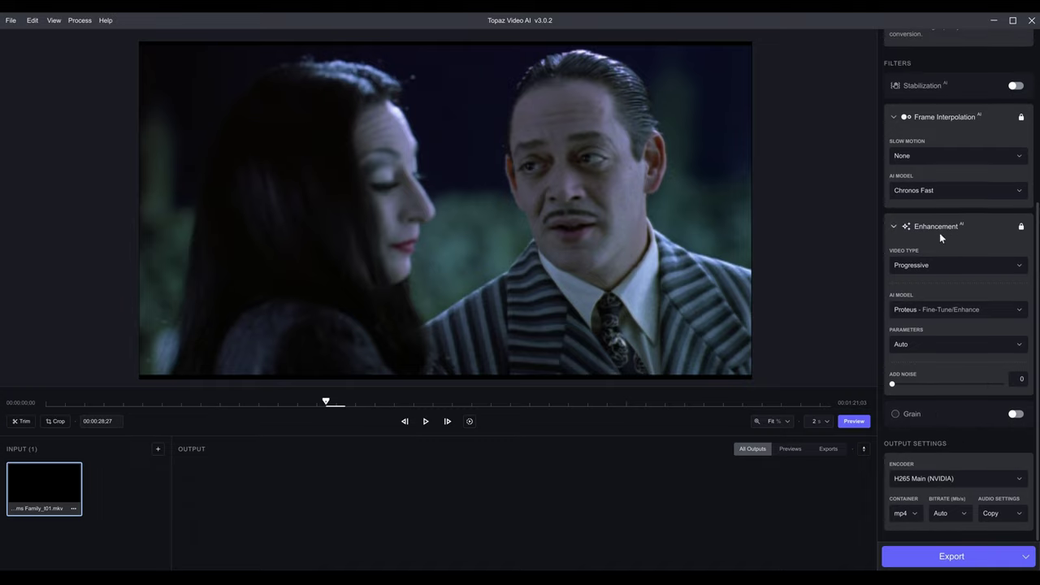
click(941, 269)
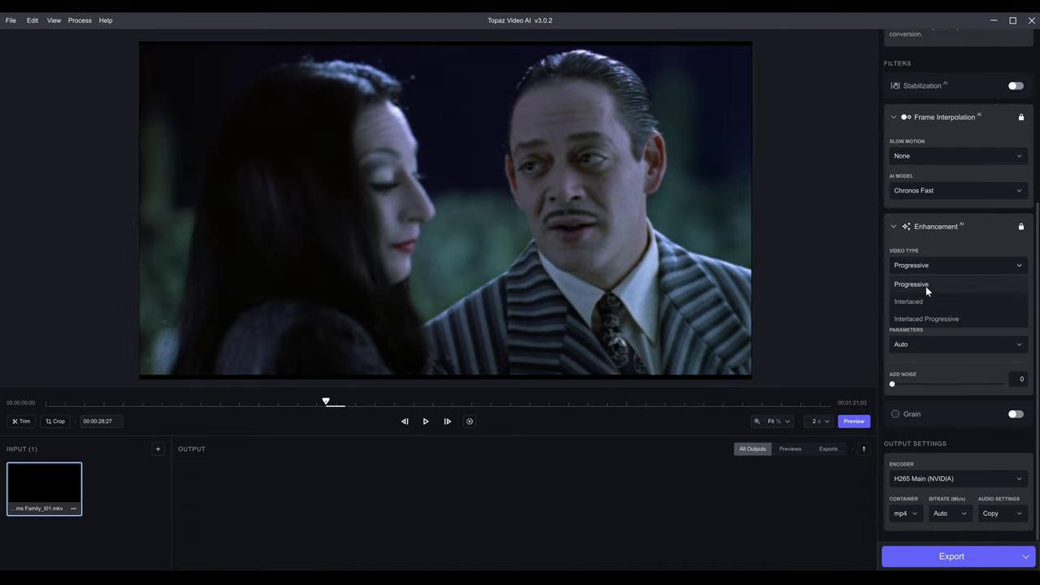
click(926, 286)
Step: Scrub through the clip to view different scenes, stopping at 00:00:51;12
drag(326, 401, 692, 407)
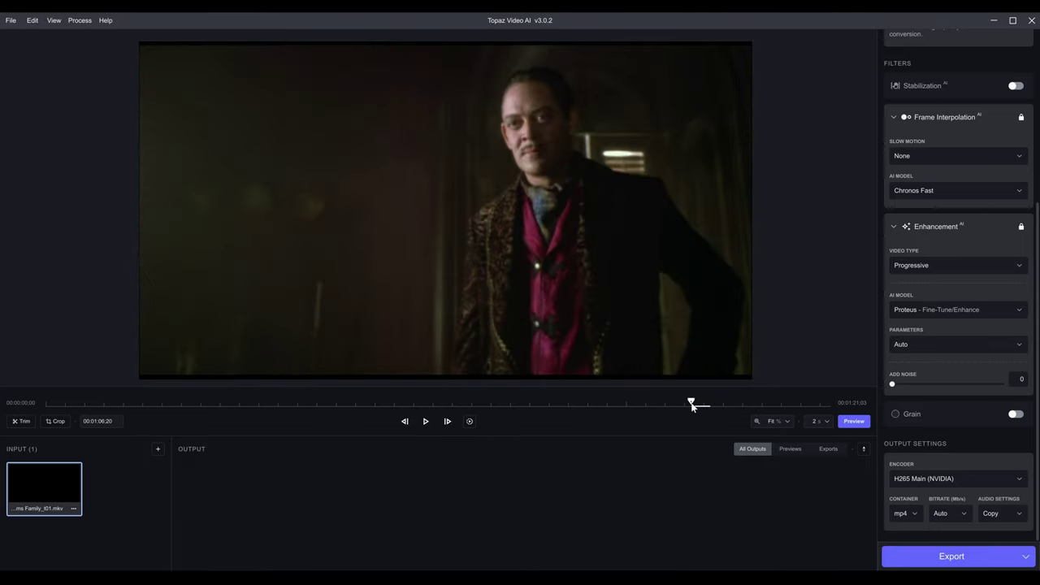
drag(614, 405, 581, 407)
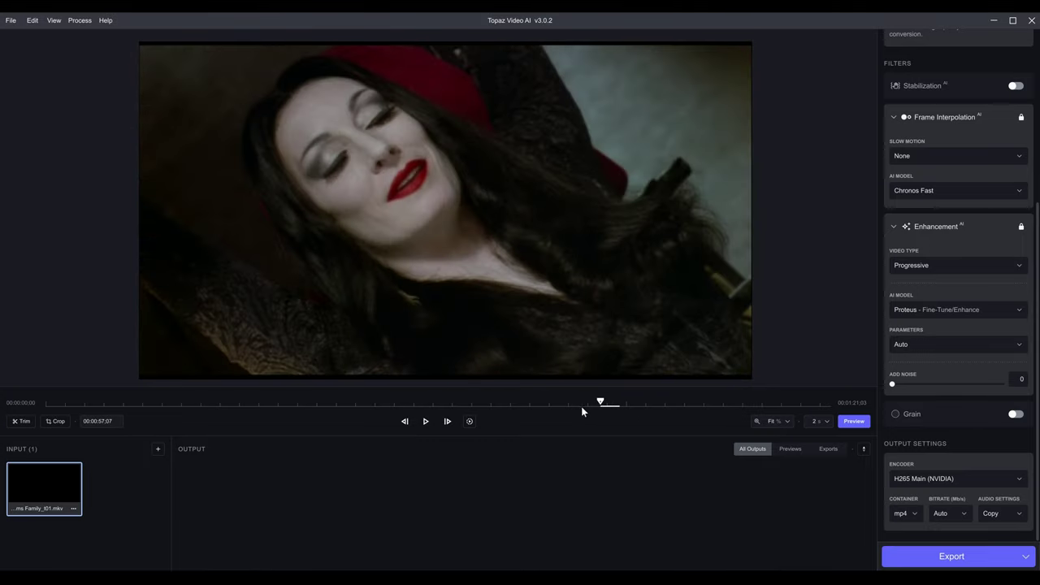
click(544, 403)
Step: Set the enhancement model to Artemis - Denoise/Sharpen with High Quality input condition and generate a preview from 00:00:46;02
click(942, 311)
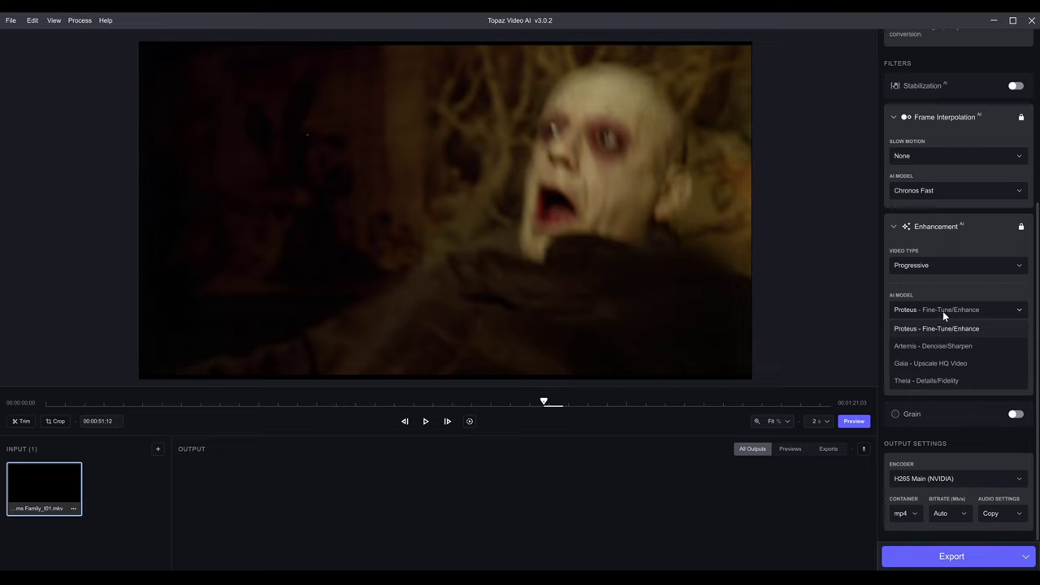
click(939, 346)
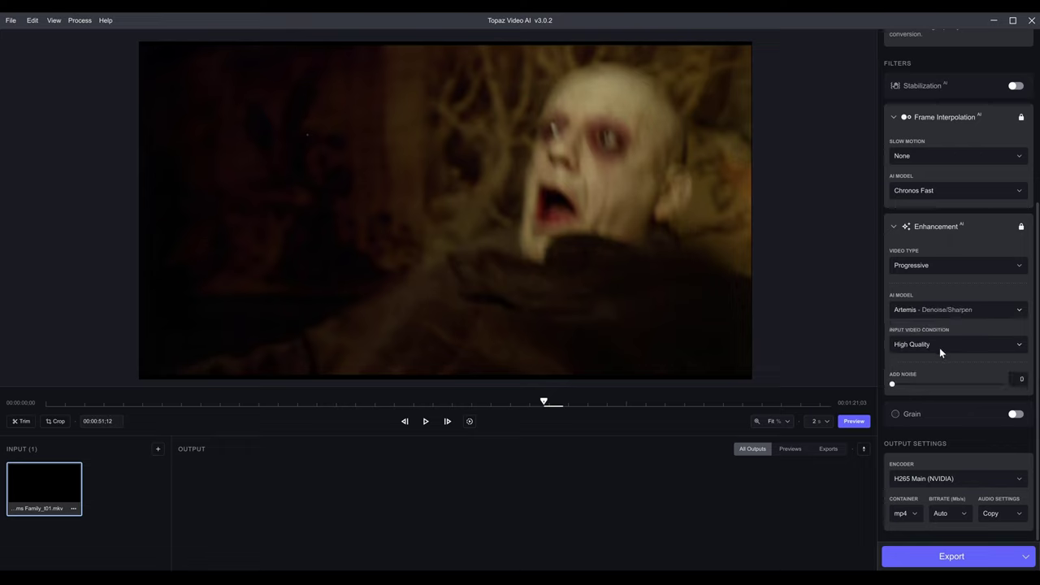
click(939, 347)
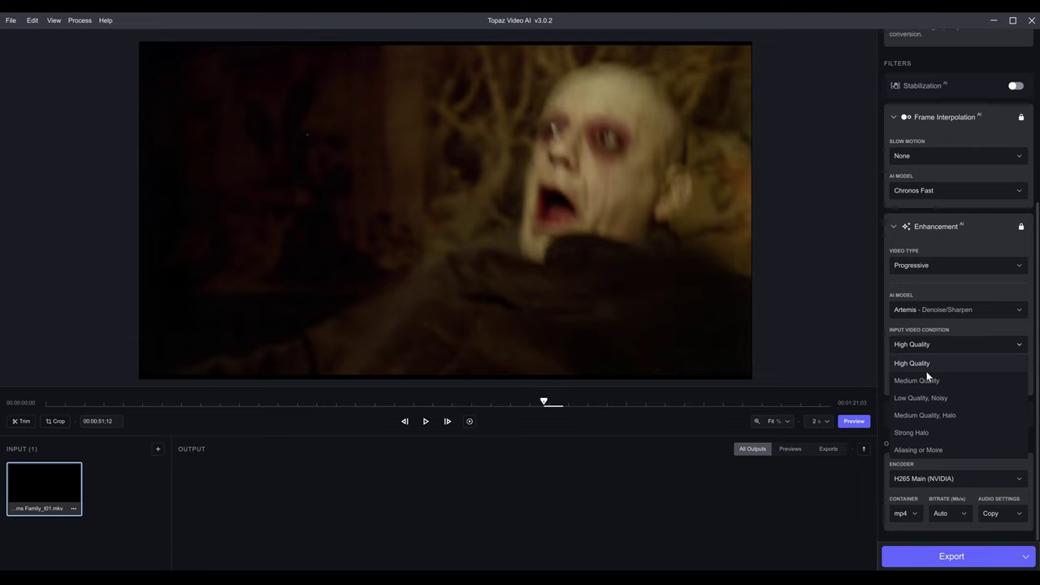
click(927, 371)
click(492, 404)
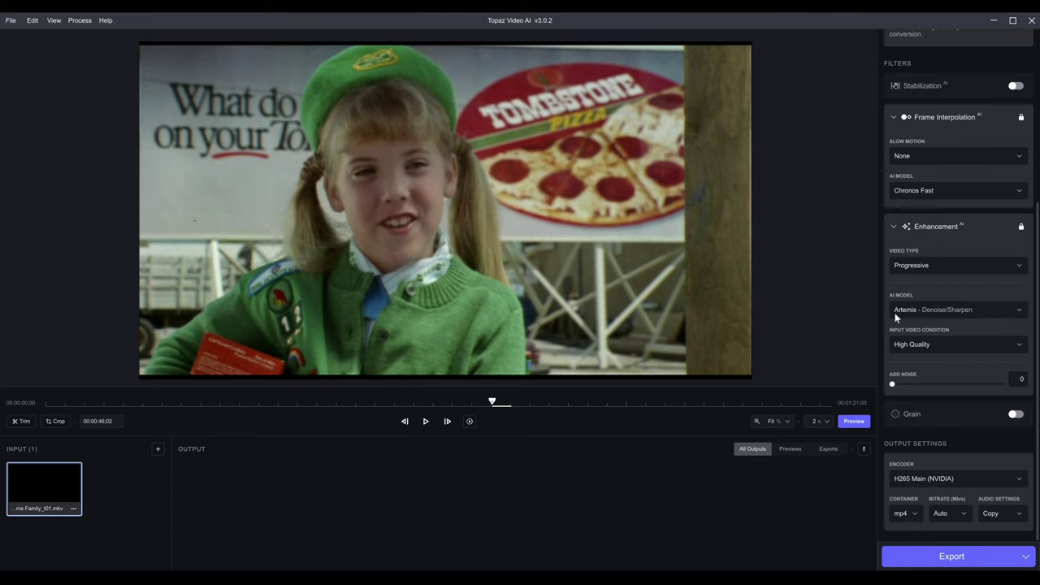
click(854, 422)
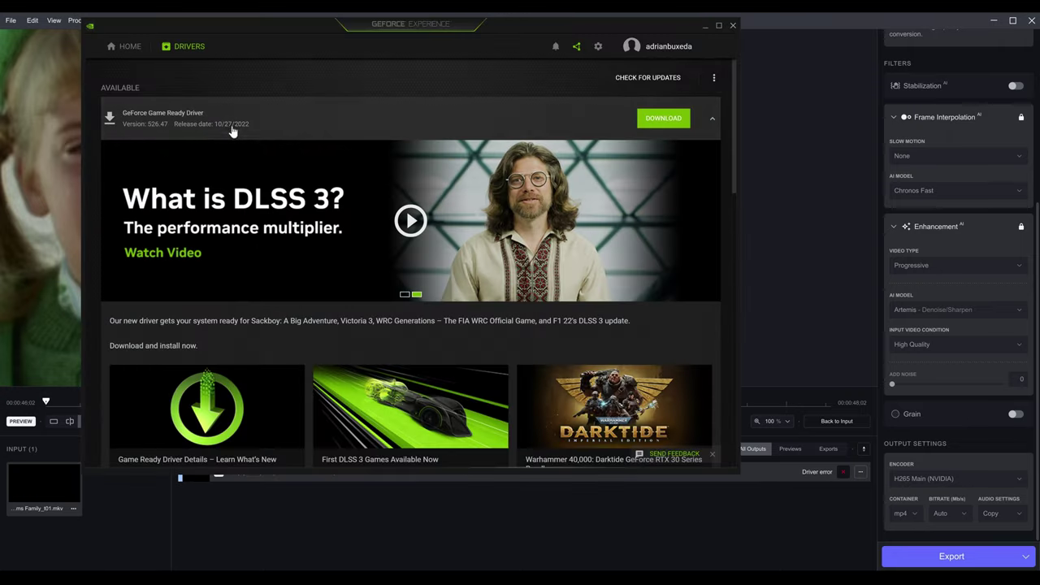
Step: Look through the details of the available GeForce Game Ready Driver version 526.47 in GeForce Experience
scroll(291, 167, down, 4)
scroll(309, 184, down, 10)
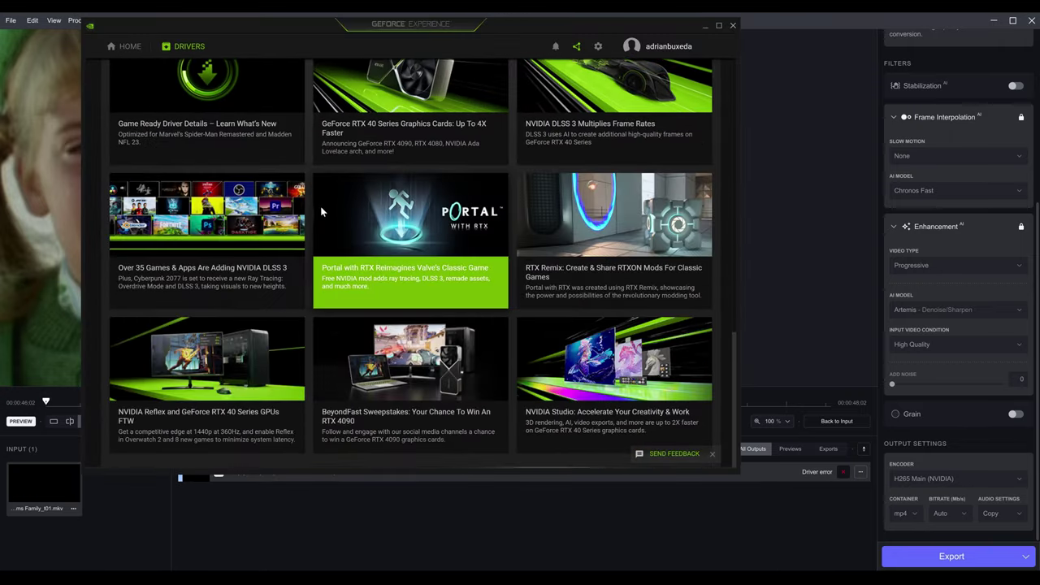
scroll(341, 233, up, 8)
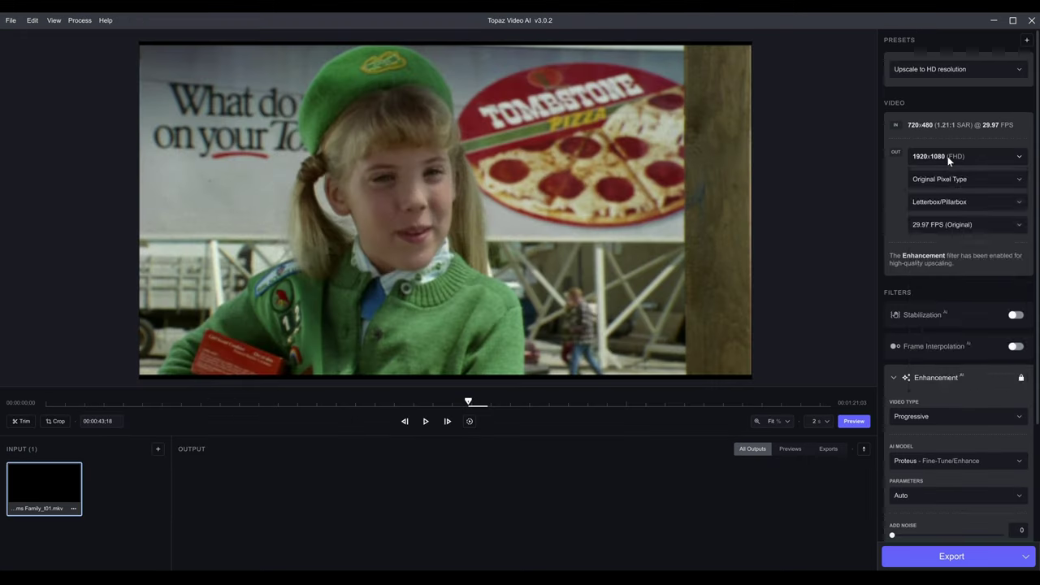
Step: Keep the output at 1920x1080 (FHD), generate a two-second preview with the Proteus model and pause its playback
click(947, 156)
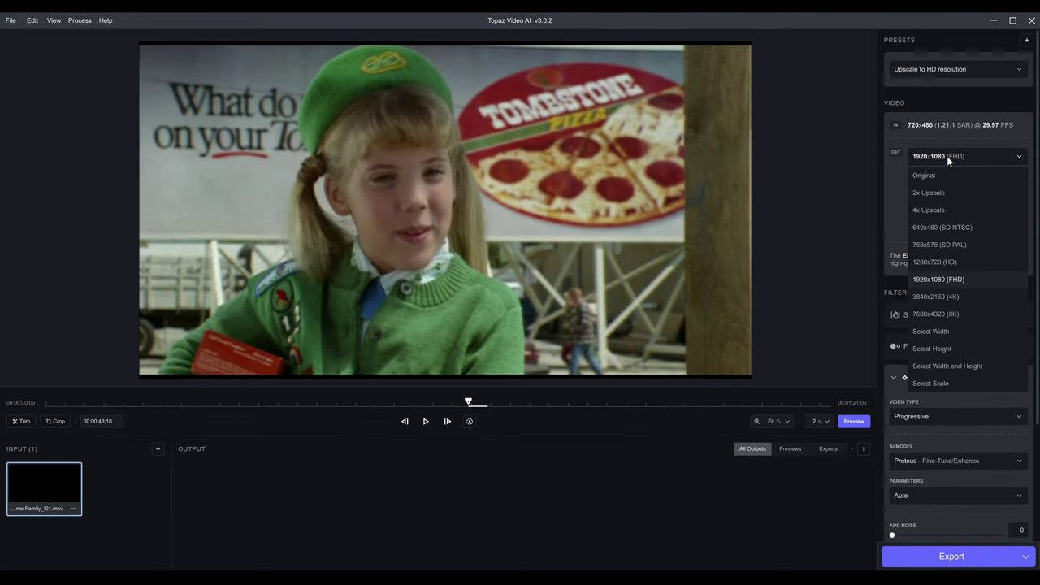
click(954, 262)
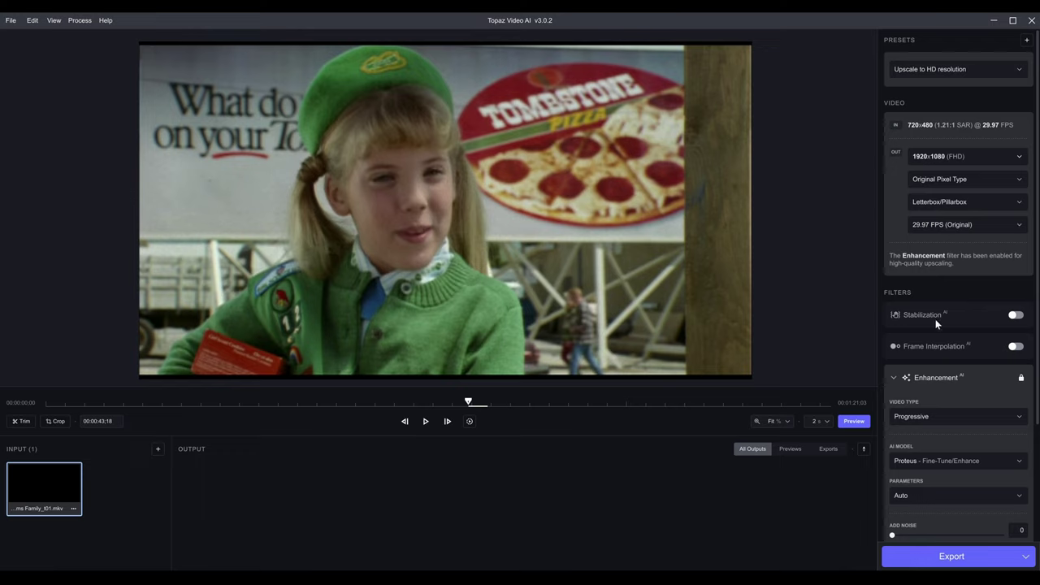
click(854, 421)
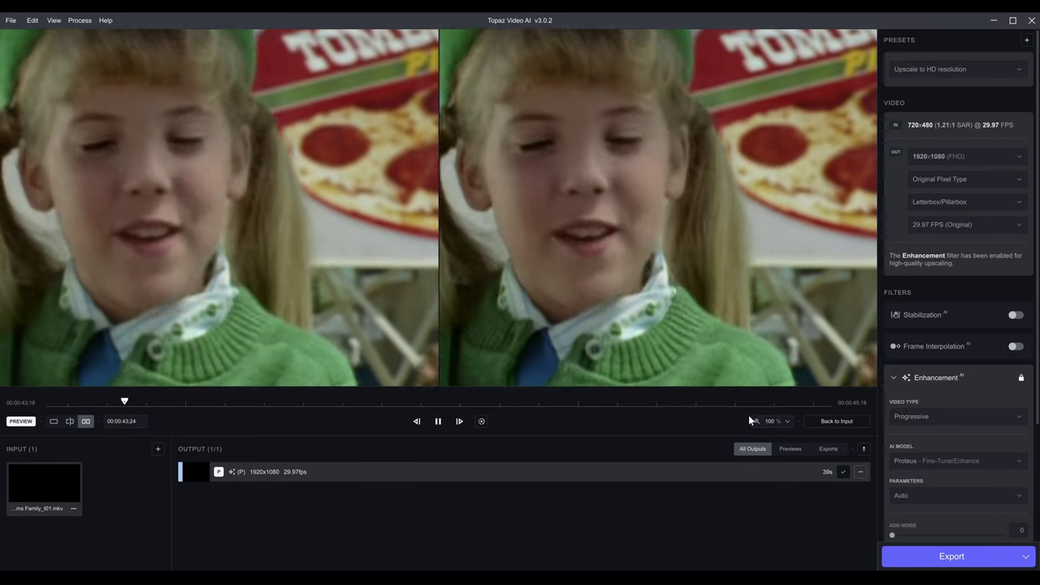
click(438, 420)
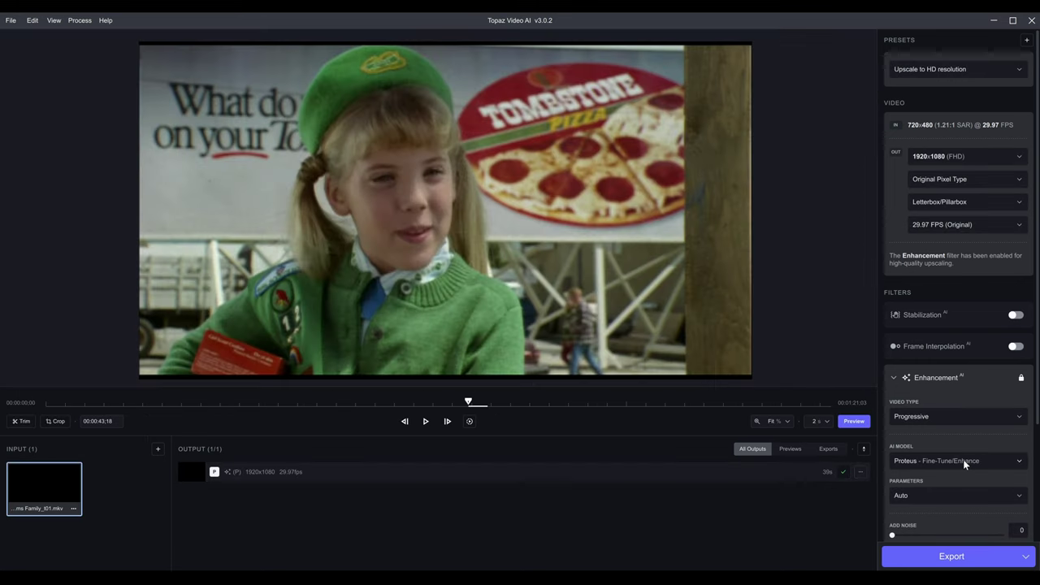
Step: Set the enhancement model to Artemis - Denoise/Sharpen with added noise at 0, then generate a preview and pause it
click(963, 460)
click(942, 498)
scroll(939, 506, down, 3)
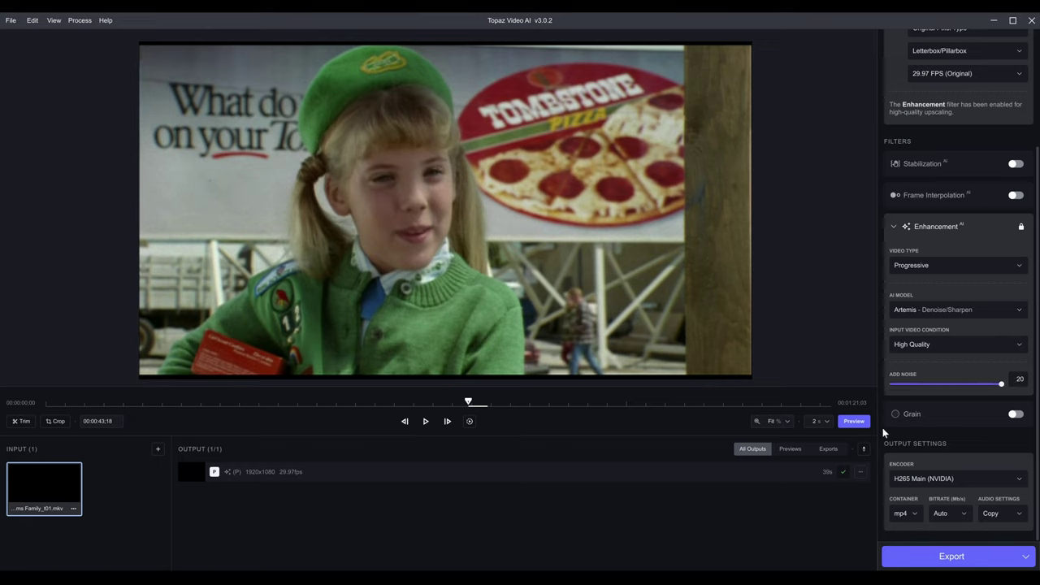
click(947, 384)
click(854, 426)
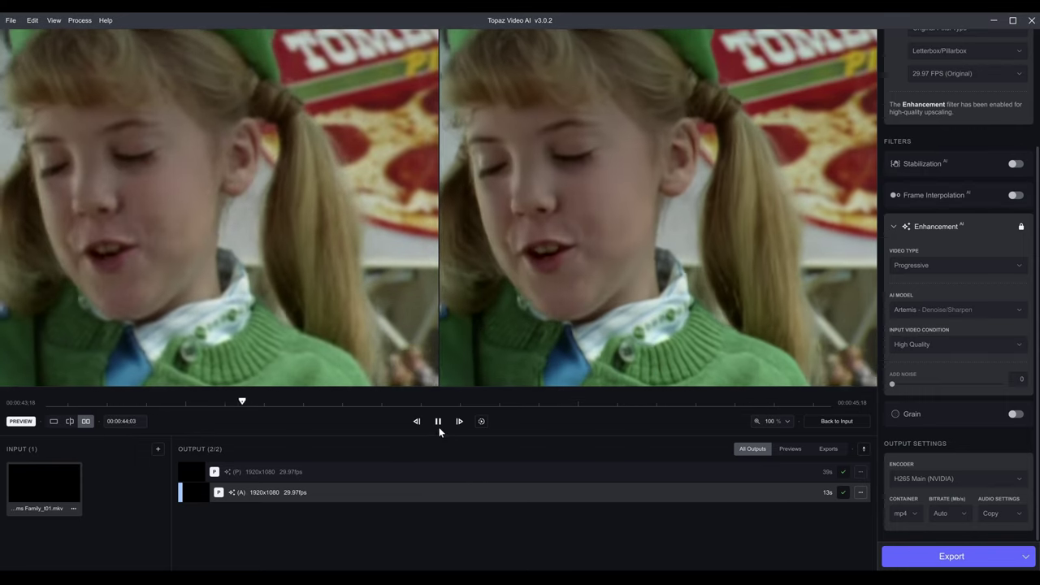
click(439, 423)
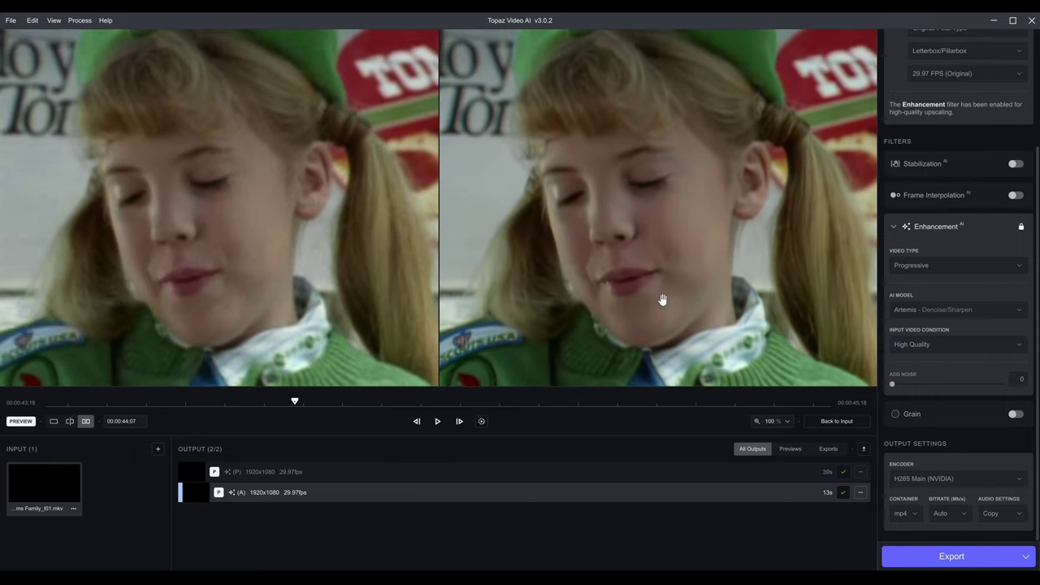
Step: Compare the Proteus and Artemis previews side by side, examining the girl's face at different magnifications
click(749, 470)
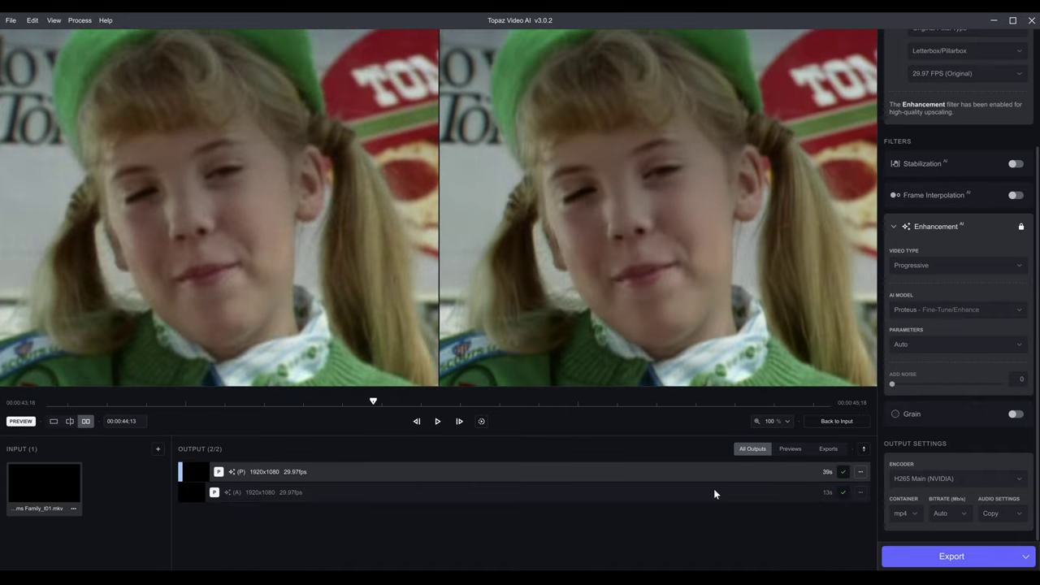
click(714, 489)
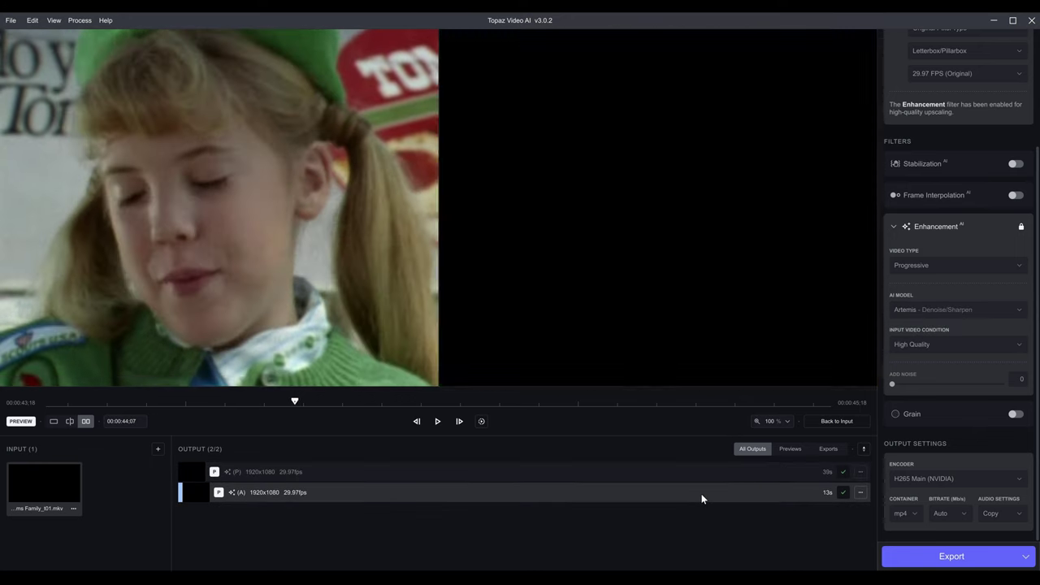
drag(655, 320, 671, 320)
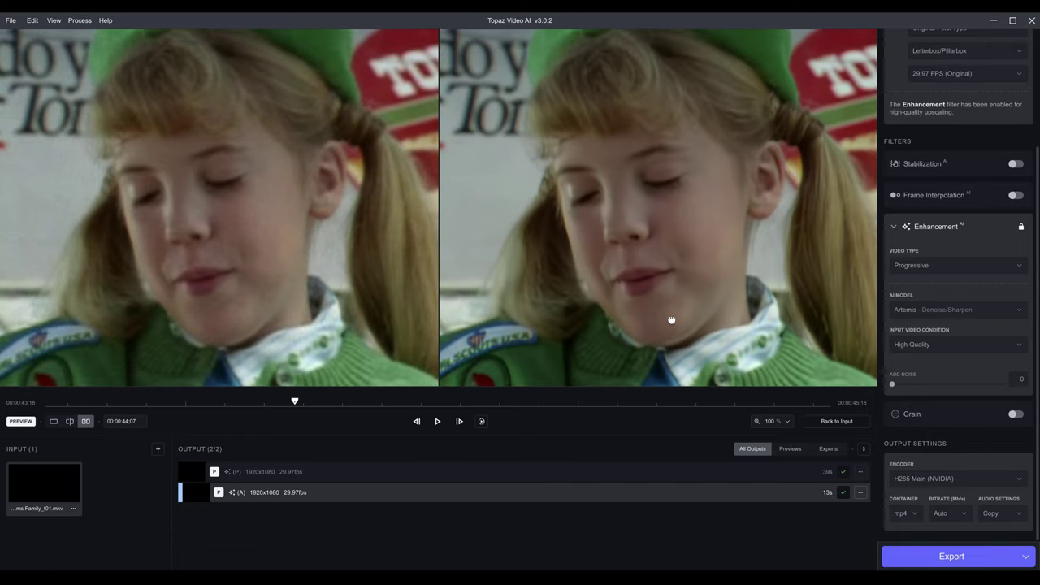
click(670, 472)
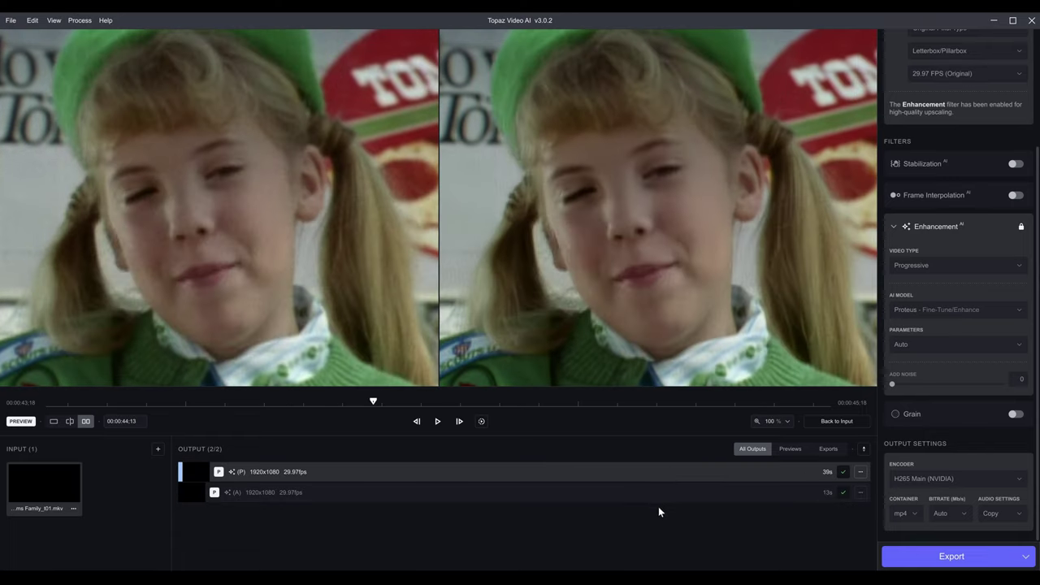
click(657, 494)
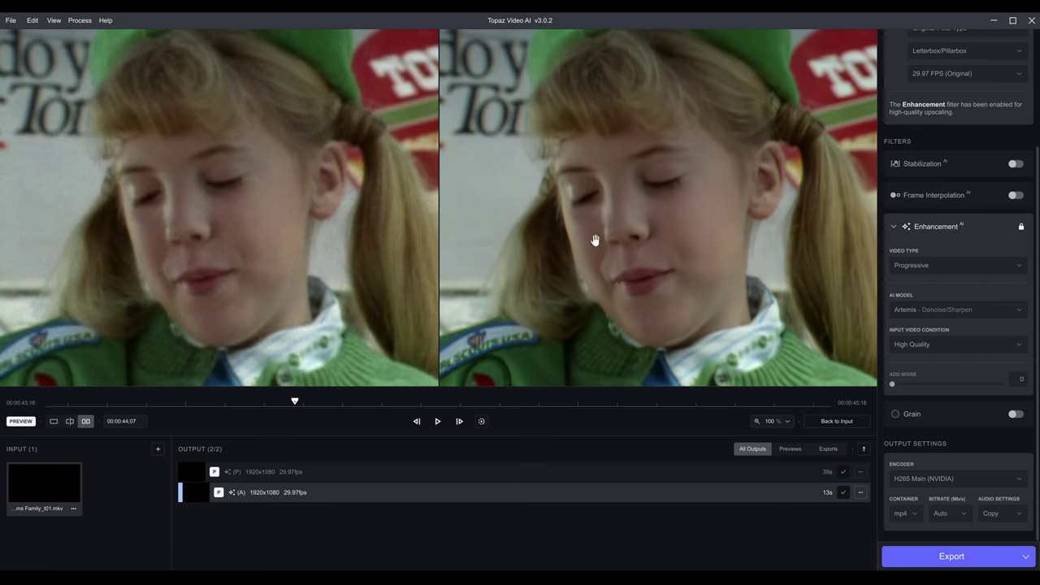
drag(594, 236, 622, 260)
scroll(615, 246, down, 5)
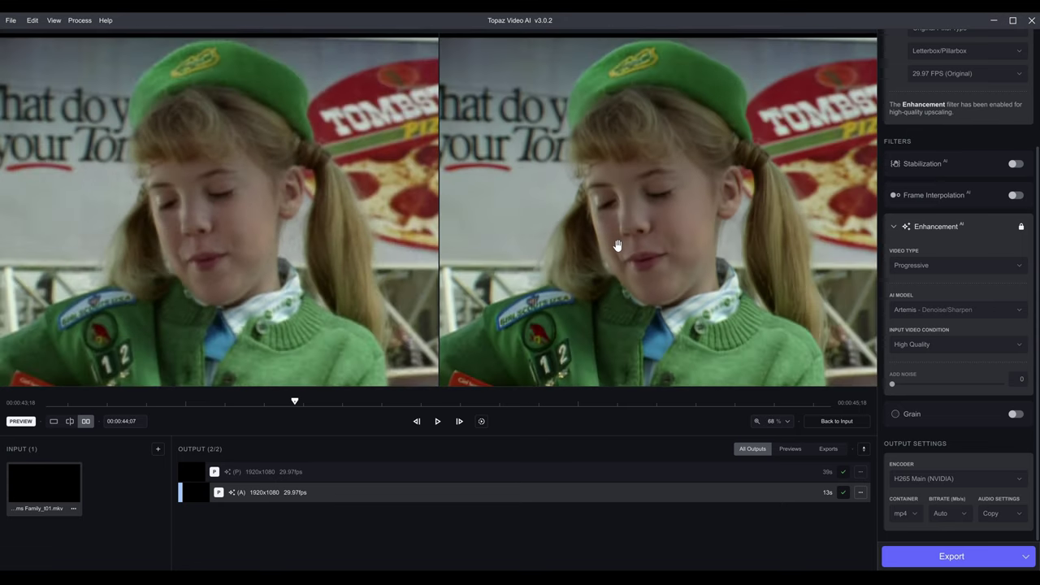
scroll(617, 246, up, 3)
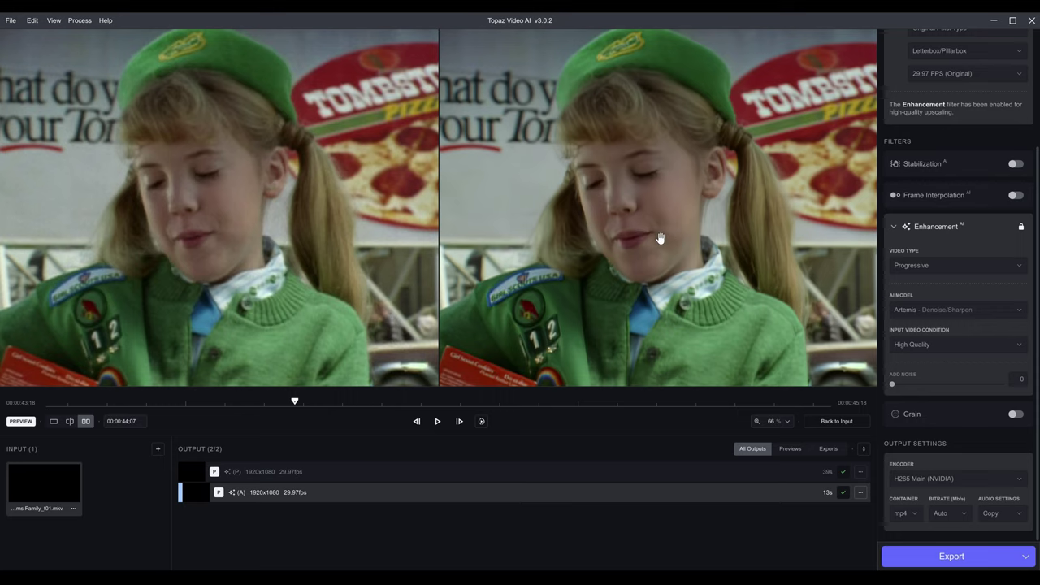
Step: Set the output encoder to H264 High (NVIDIA) and the enhancement model to Gaia - Upscale HQ Video
click(967, 312)
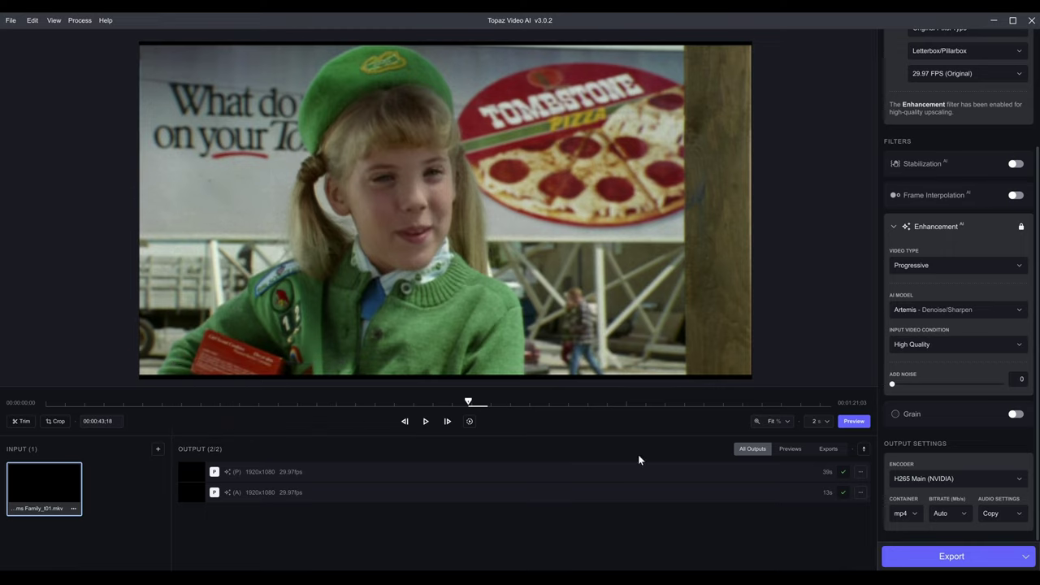
click(943, 480)
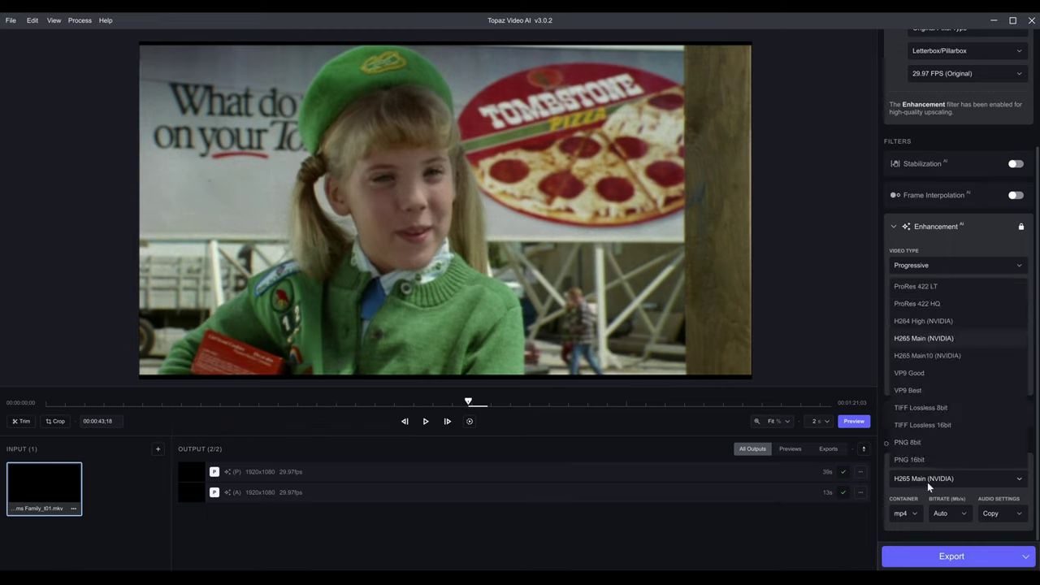
click(927, 322)
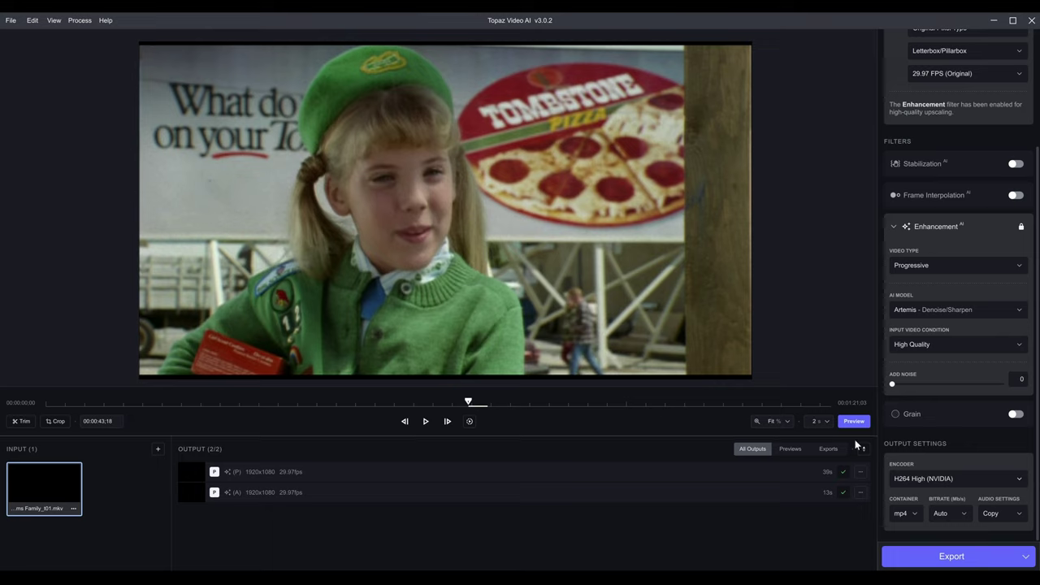
click(954, 311)
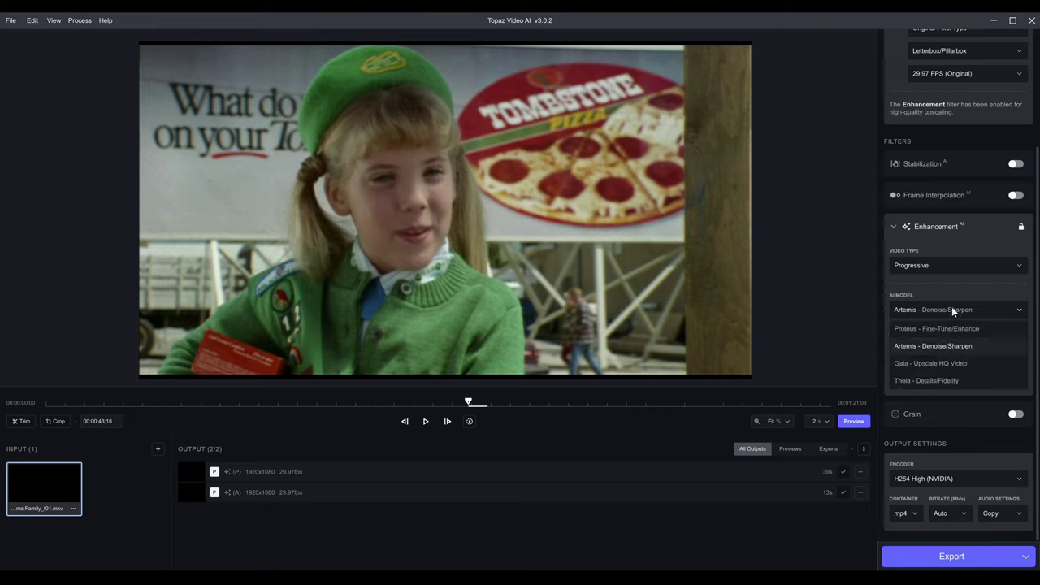
click(943, 363)
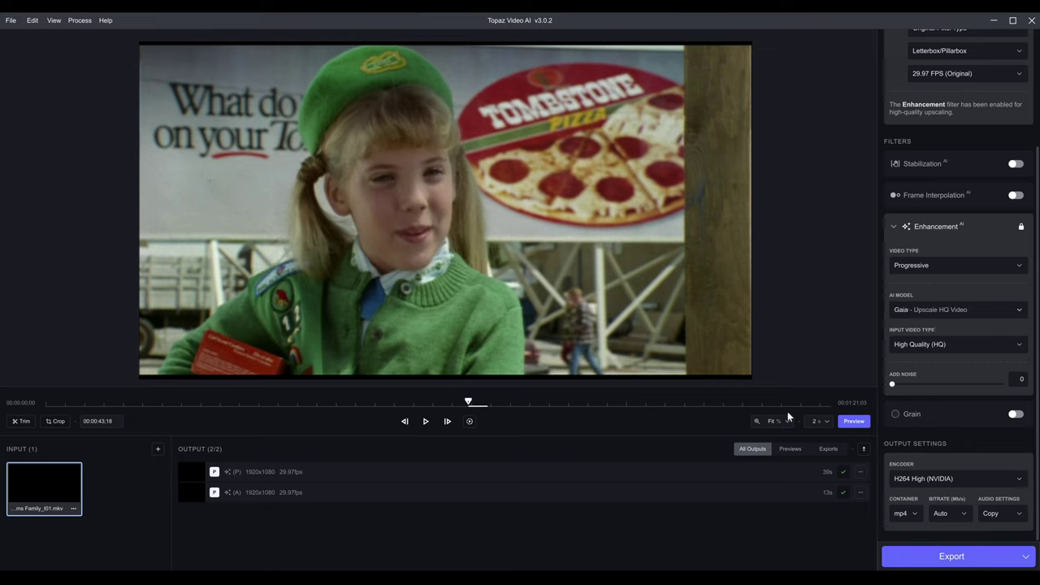
Step: Set the enhancement model to Artemis - Denoise/Sharpen with added noise at 20, then generate a preview and examine the girl's face
click(921, 315)
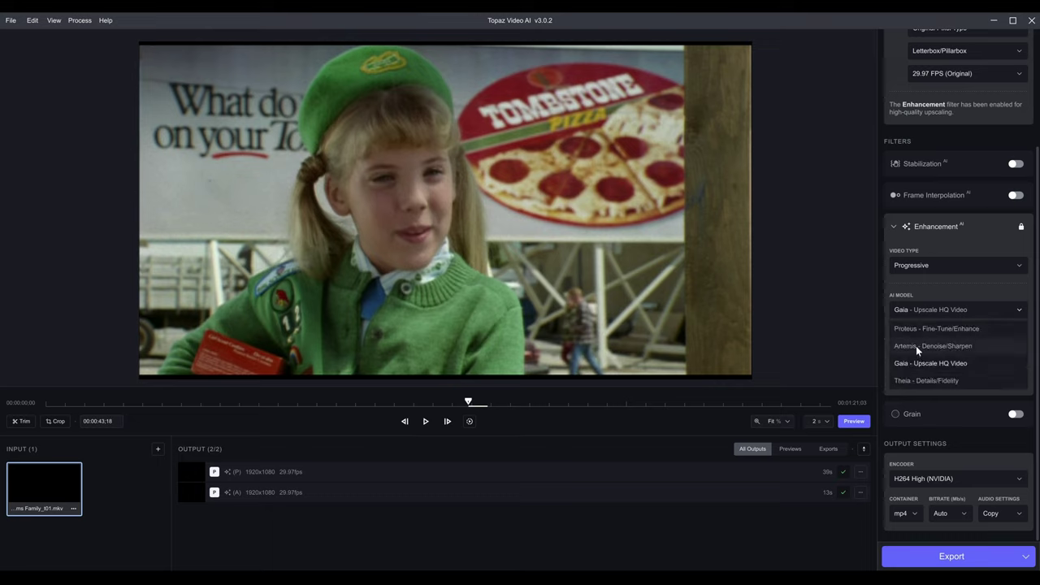
click(915, 345)
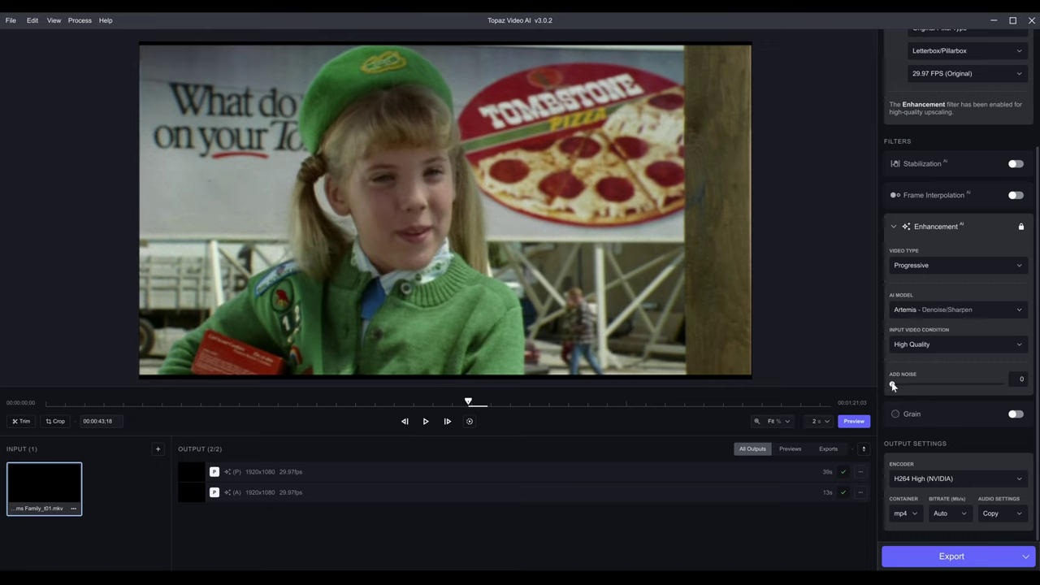
drag(892, 384, 1025, 395)
click(853, 420)
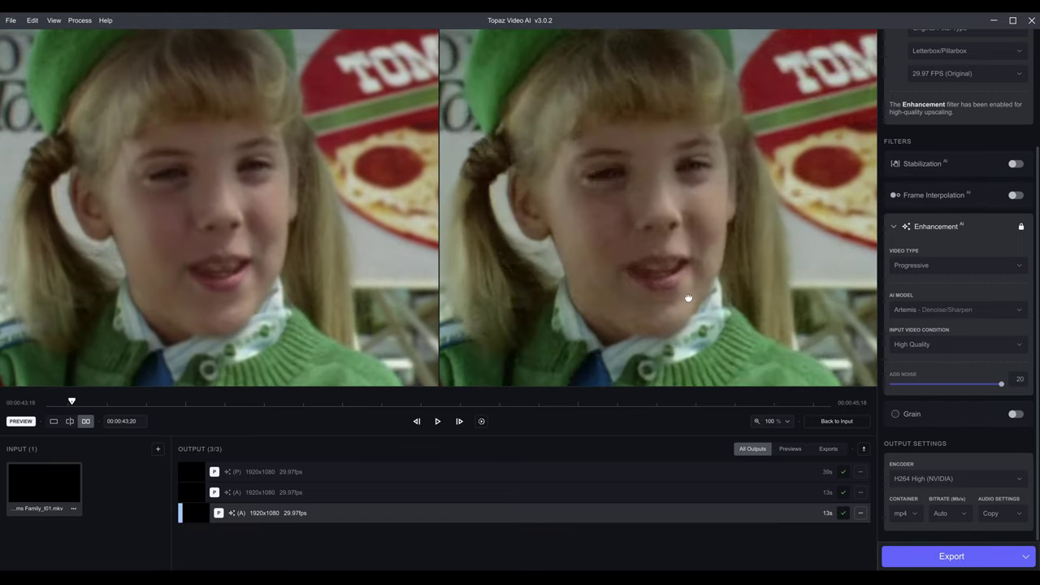
drag(689, 298, 671, 278)
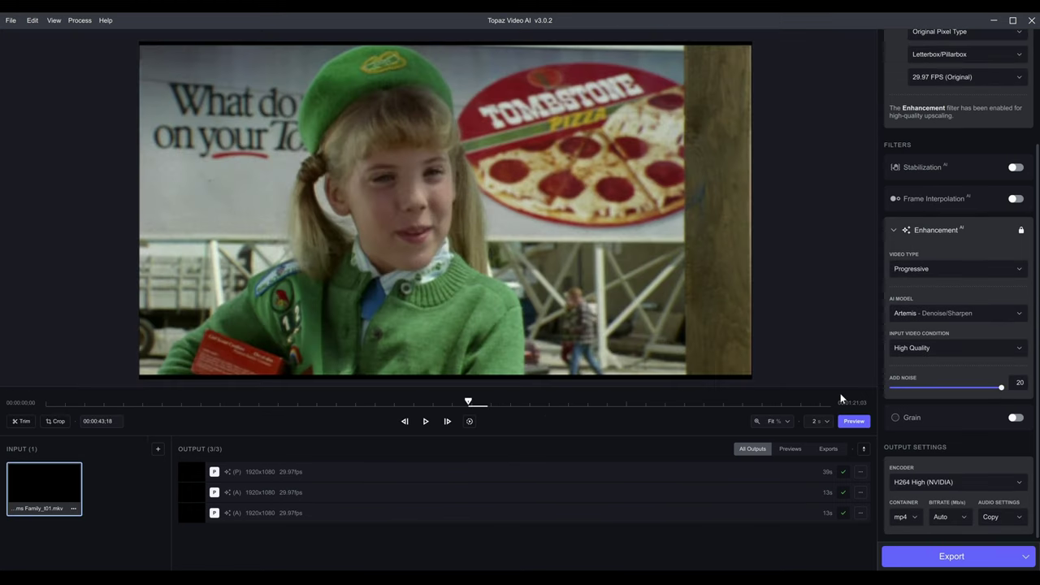
Step: Reset the added noise to 0, enable Grain at 10, then generate a preview and pause its playback
drag(997, 389, 829, 395)
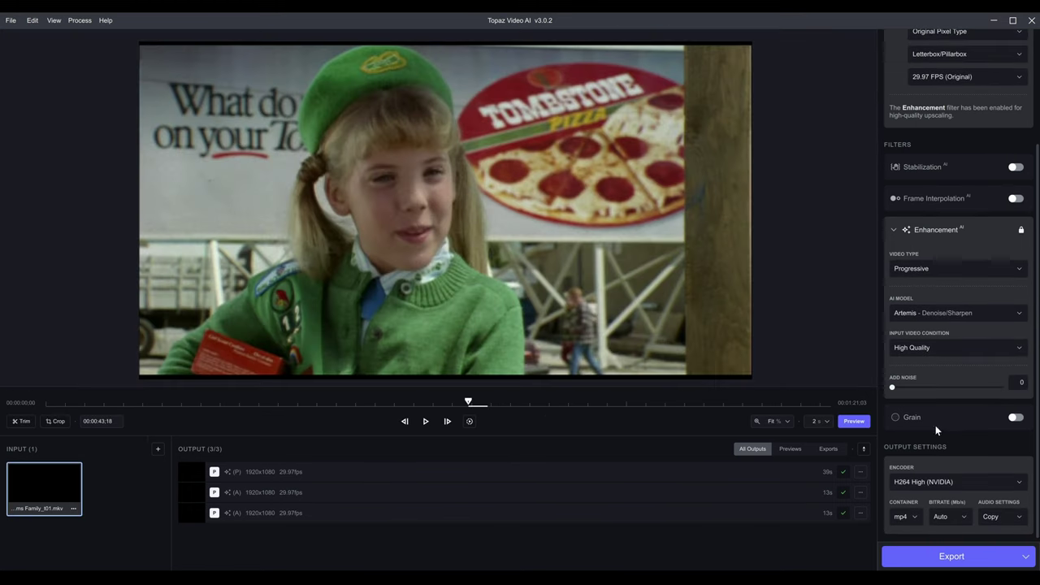
click(1016, 417)
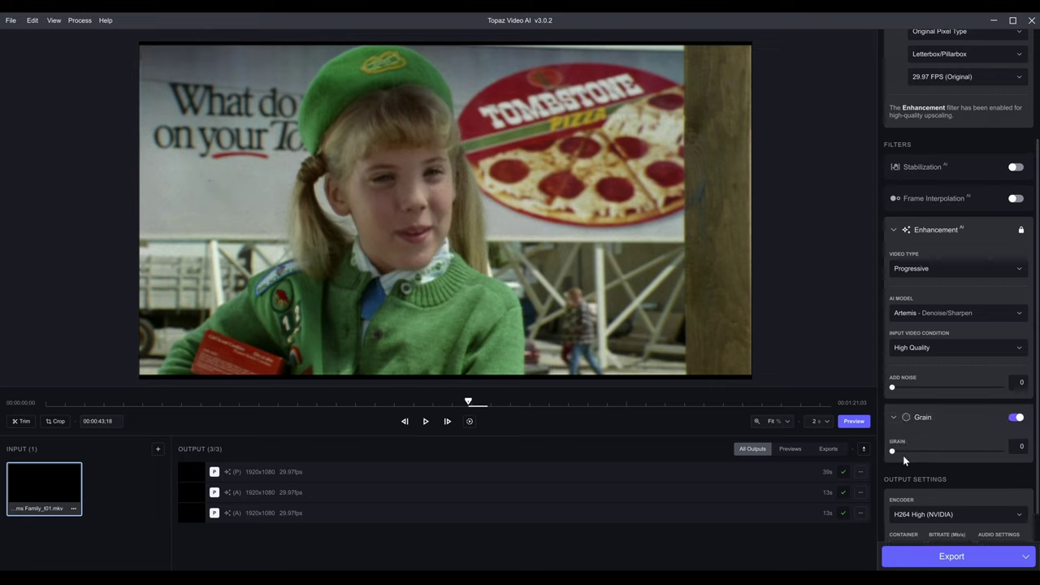
click(1016, 417)
click(1016, 417)
drag(924, 454, 952, 455)
click(853, 422)
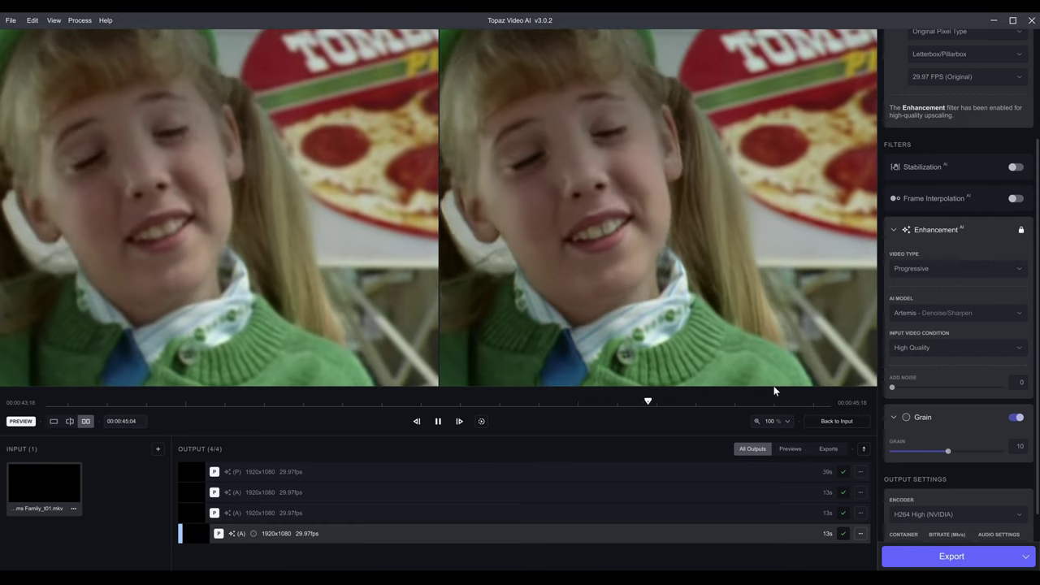
click(438, 421)
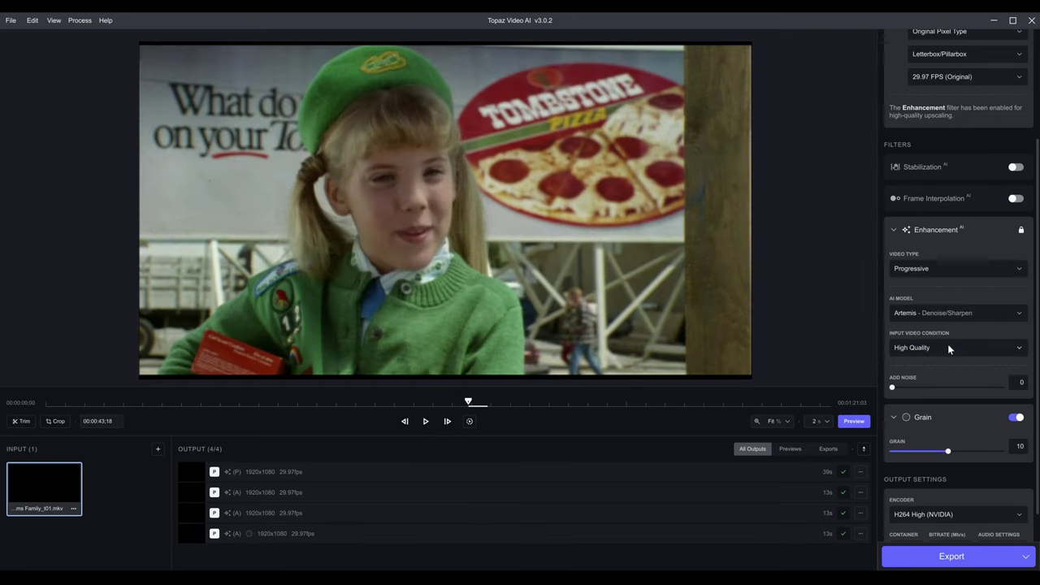
Step: Set the input video condition to Low Quality, Noisy and the grain to 0, then generate a preview and pause it
click(946, 344)
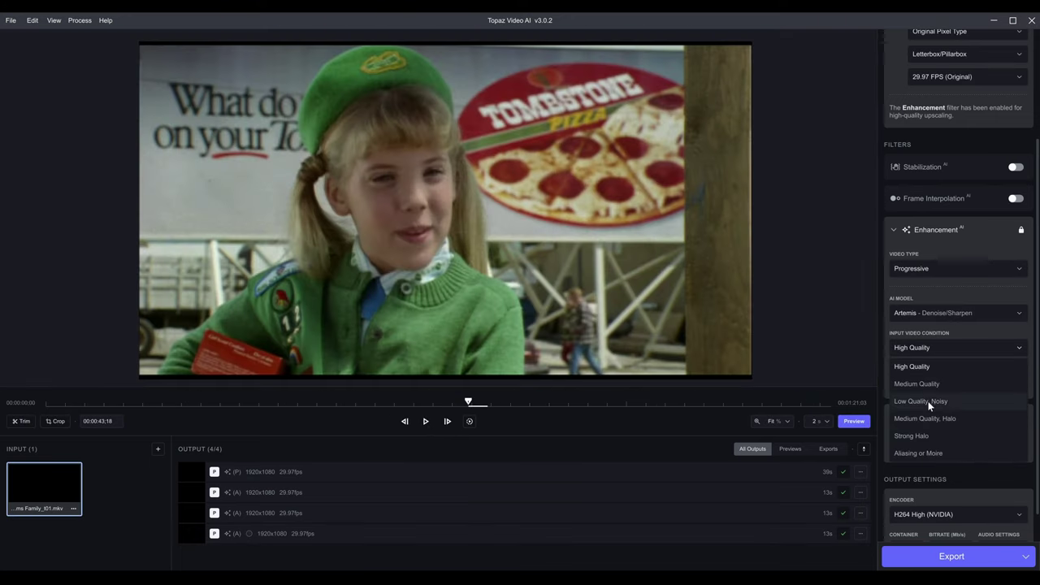
click(928, 401)
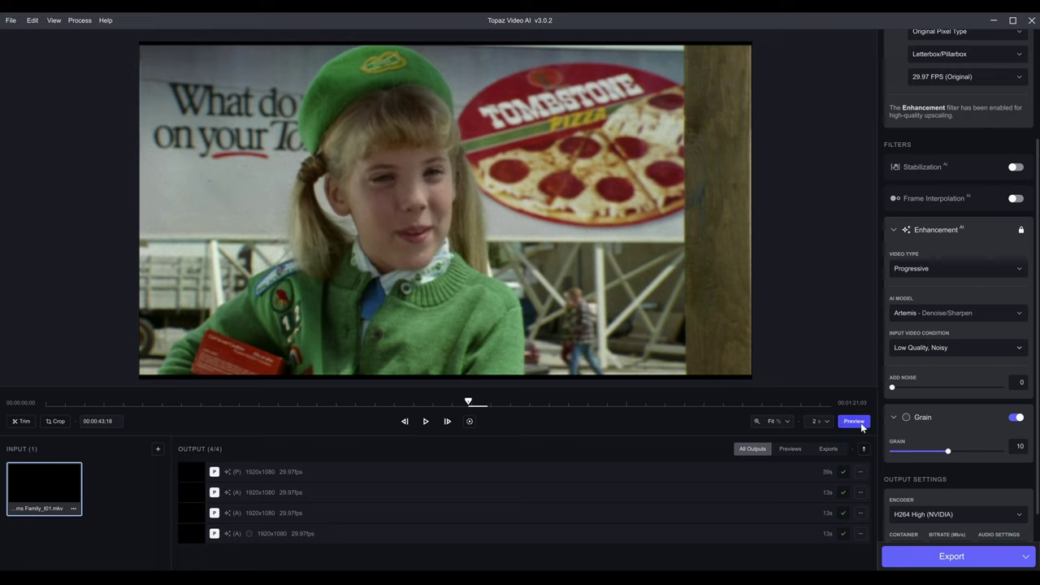
key(Left)
key(Left)
key(Left)
key(Left)
key(Left)
key(Left)
key(Left)
key(Left)
key(Left)
key(Left)
click(853, 421)
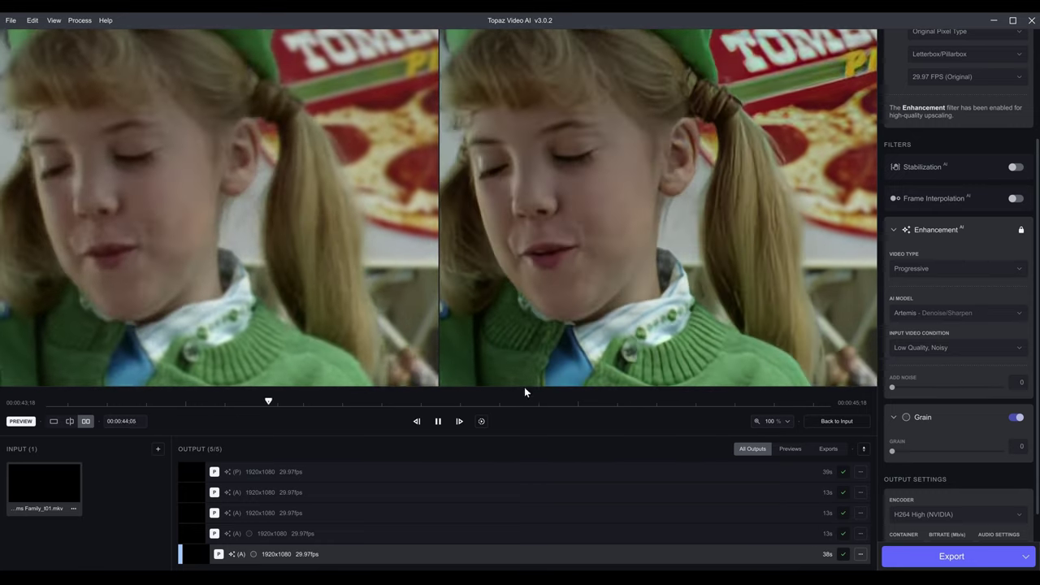
click(438, 421)
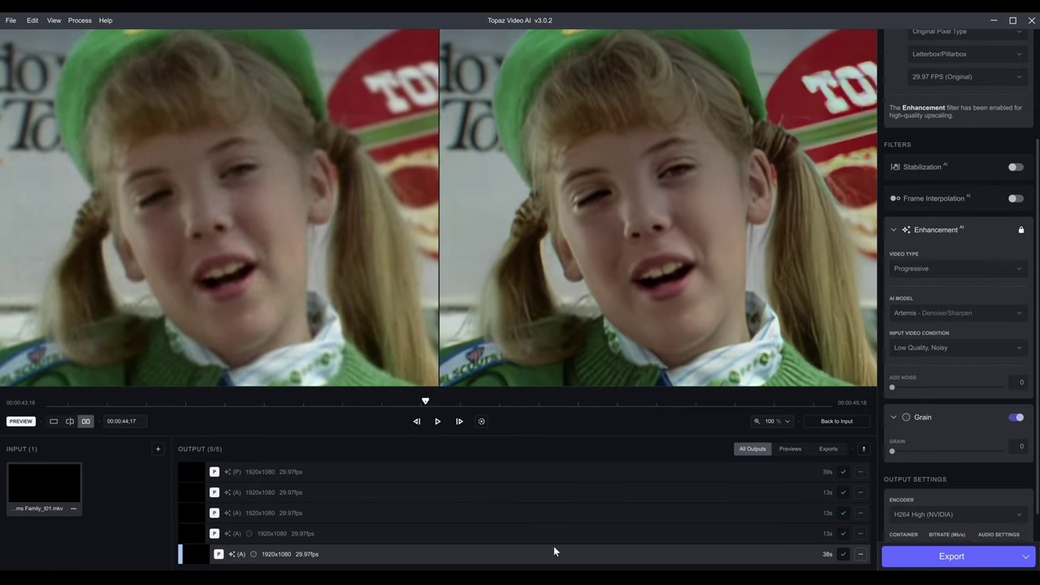
Step: Review the earlier Artemis previews with grain, with added noise and without either, then return to the Low Quality, Noisy preview and check its settings
click(331, 534)
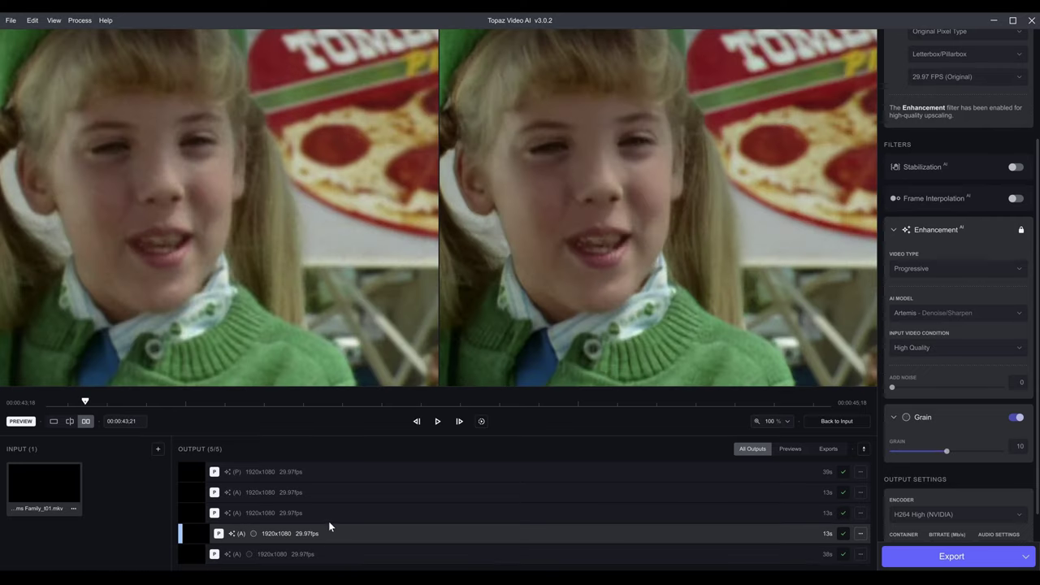
click(328, 522)
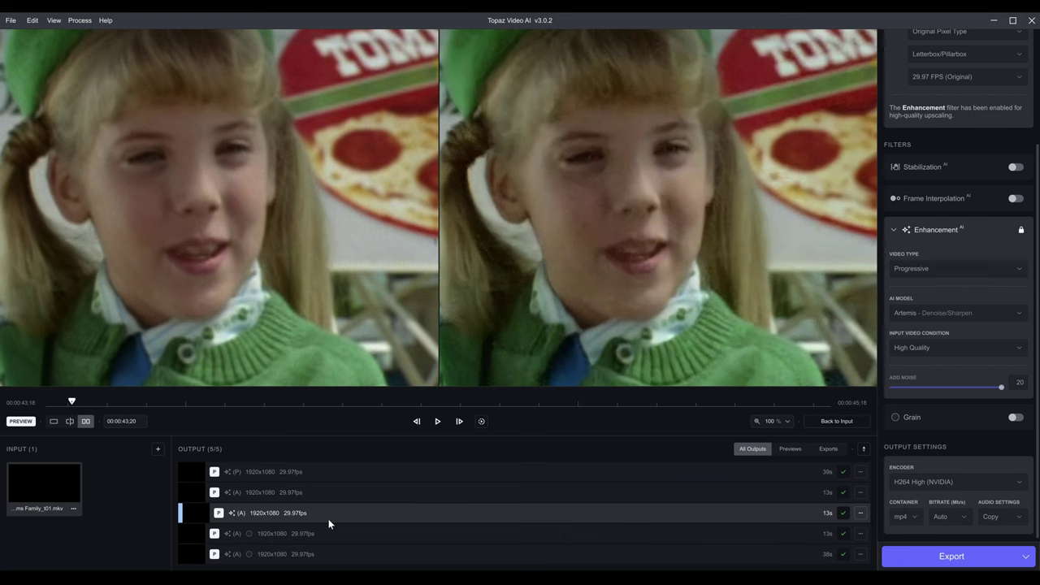
click(324, 491)
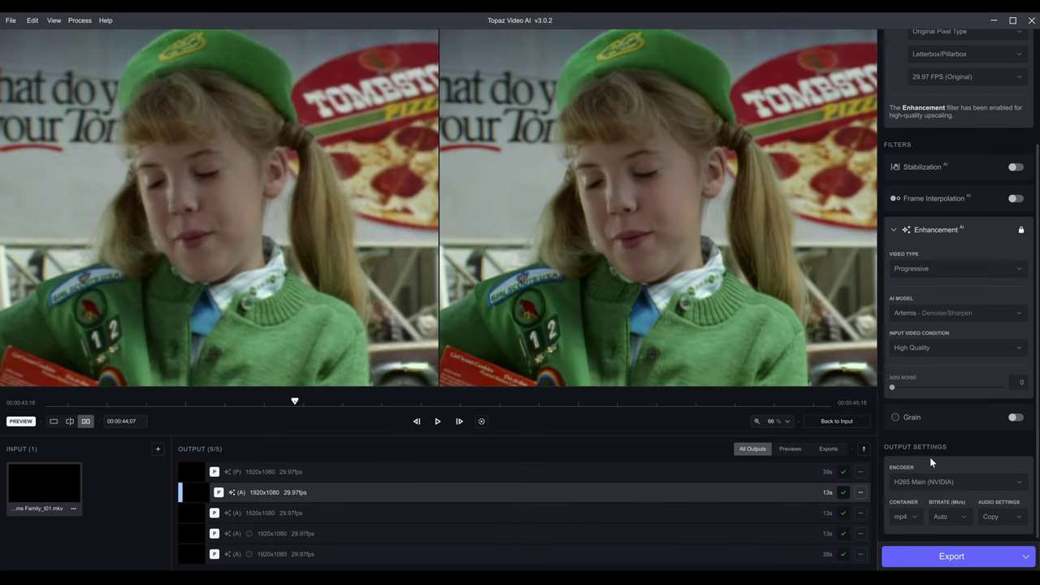
click(565, 558)
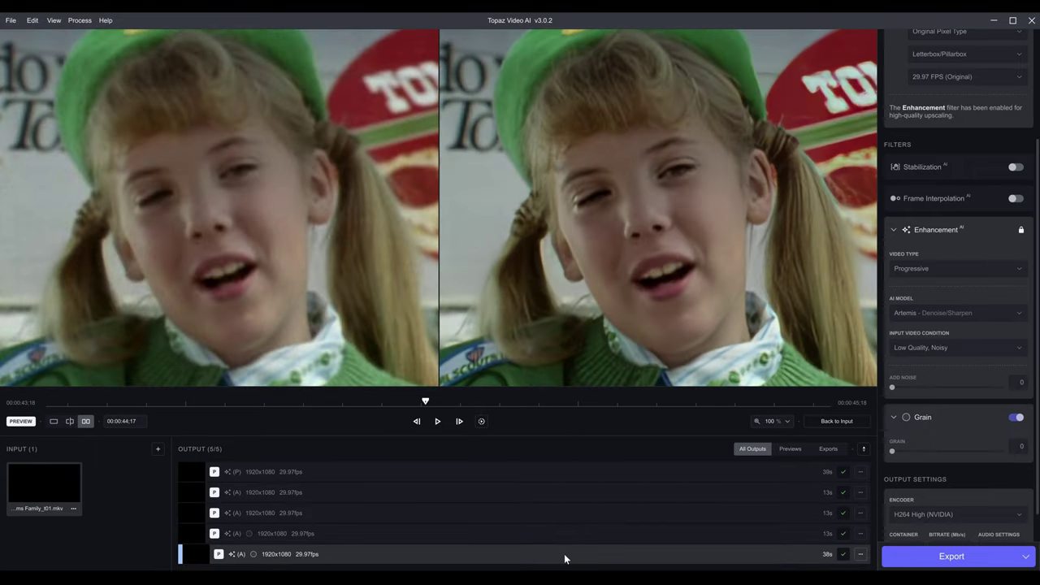
scroll(951, 252, up, 3)
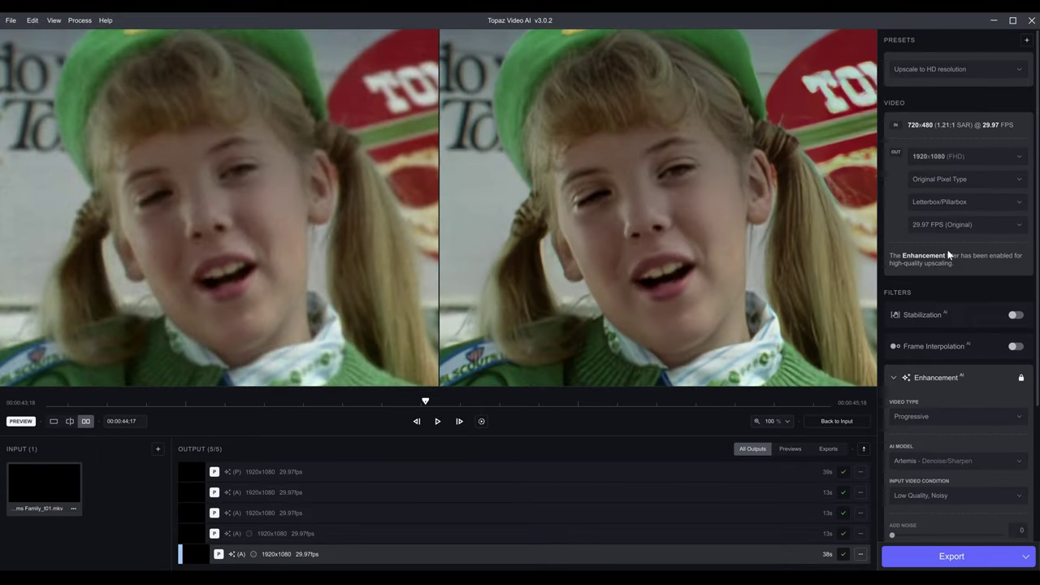
scroll(948, 249, down, 3)
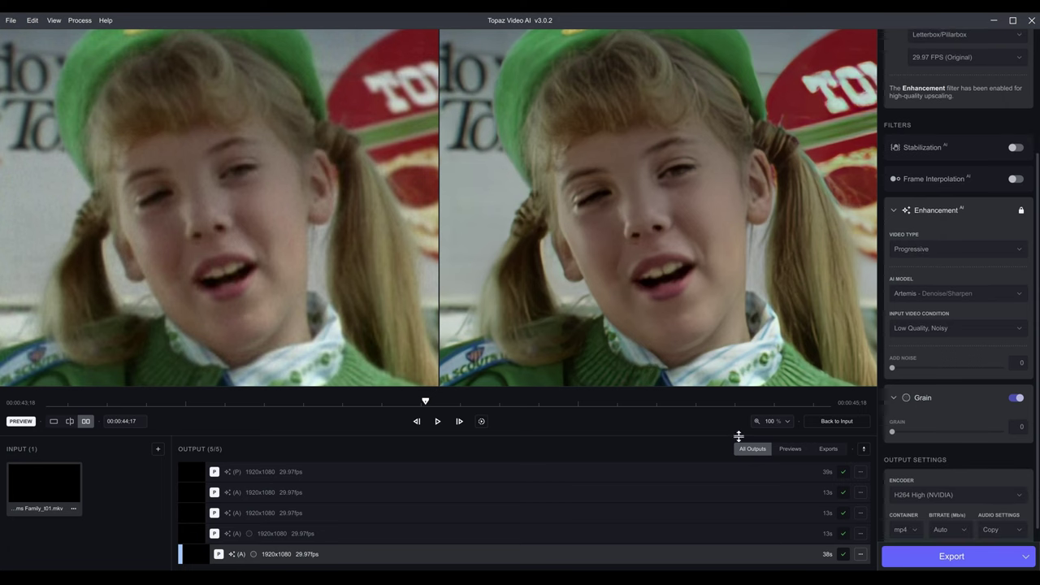
Step: Compare the noise-free High Quality Artemis preview with the Low Quality, Noisy one on a similar frame, examining the girl's face at 100%
click(536, 490)
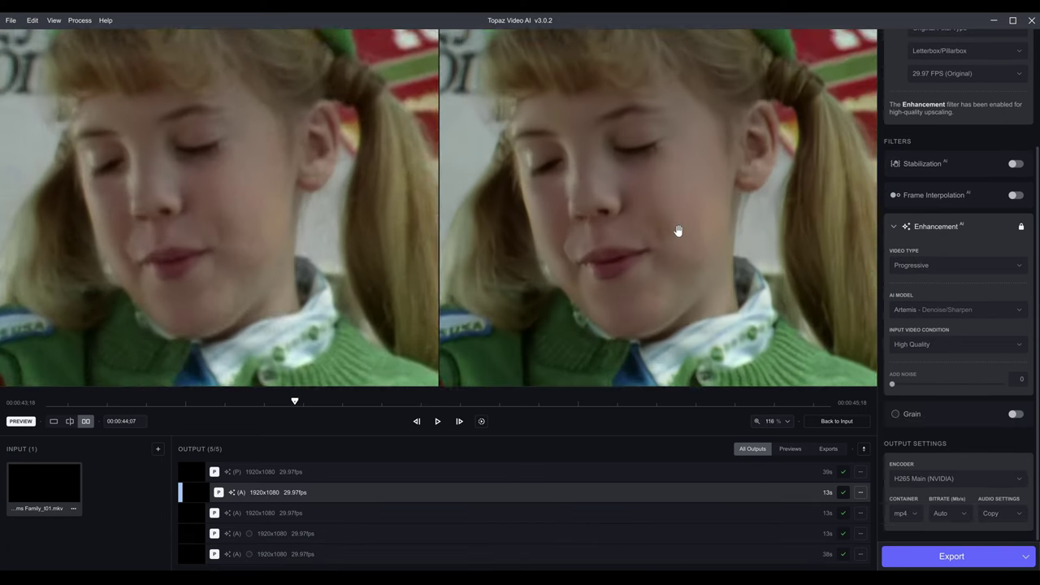
scroll(727, 255, down, 3)
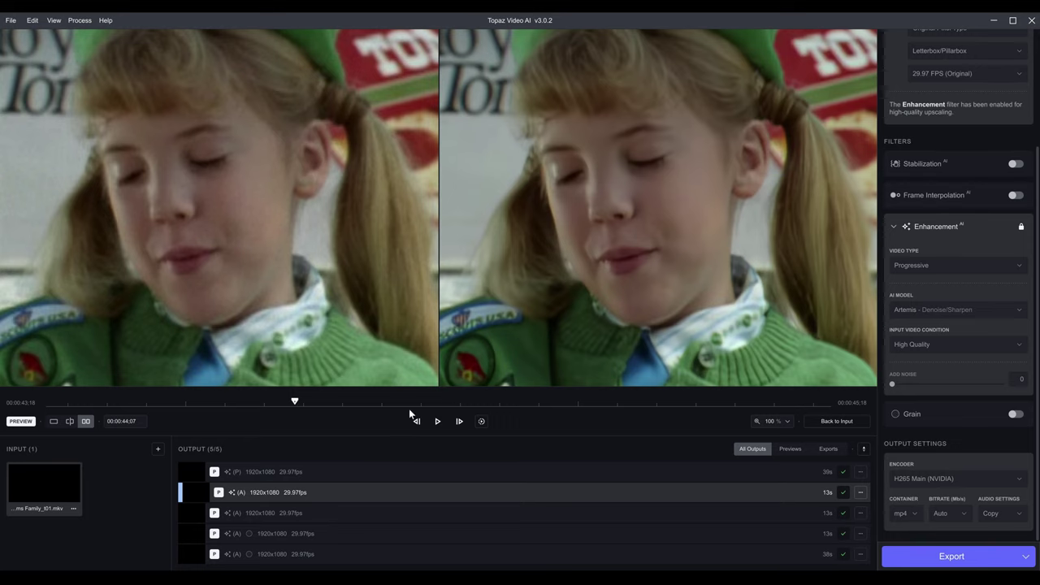
click(437, 422)
click(438, 423)
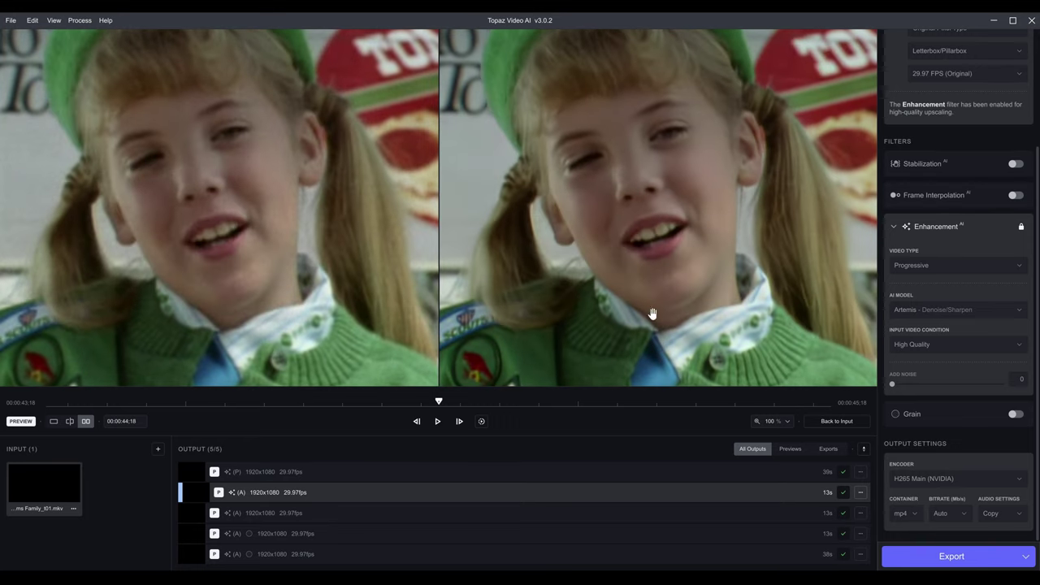
drag(743, 254, 741, 277)
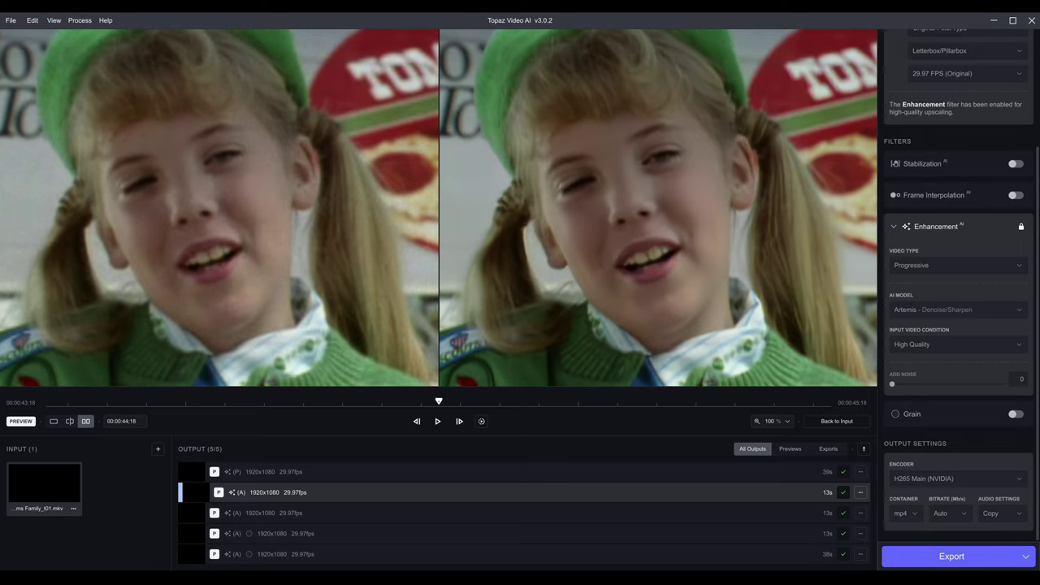
click(431, 556)
drag(673, 319, 669, 298)
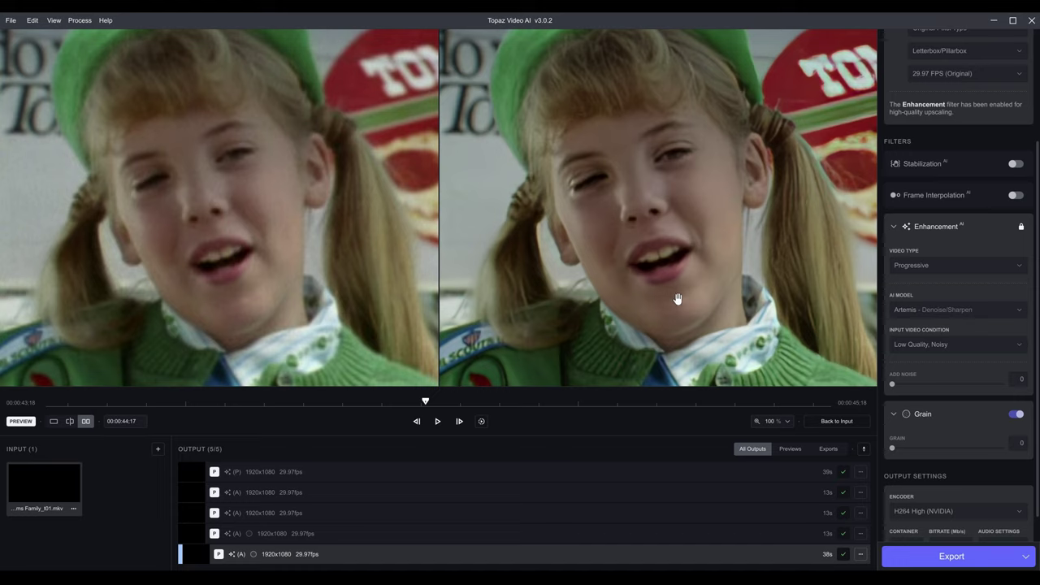
scroll(980, 472, down, 2)
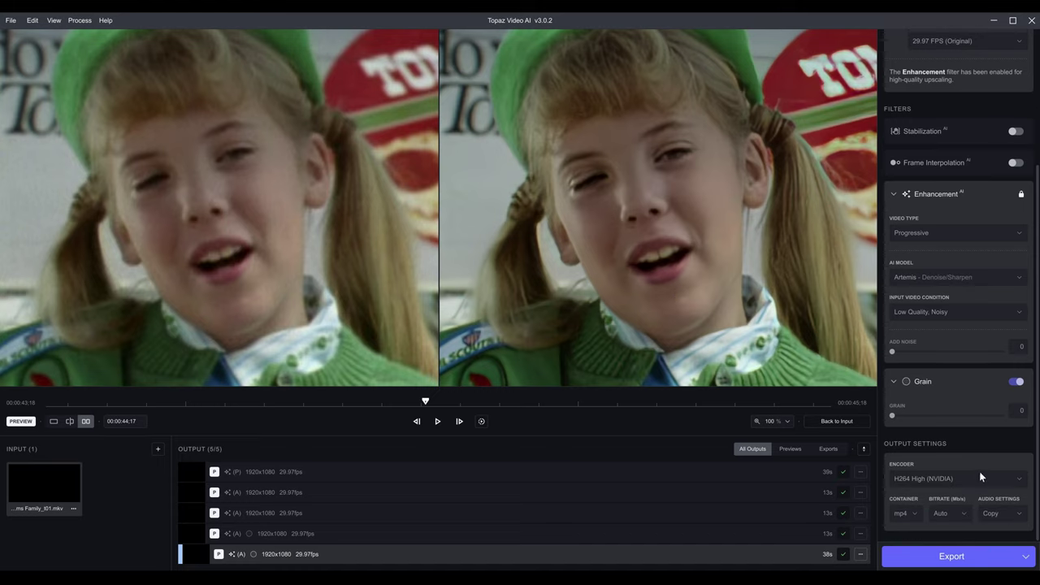
click(837, 421)
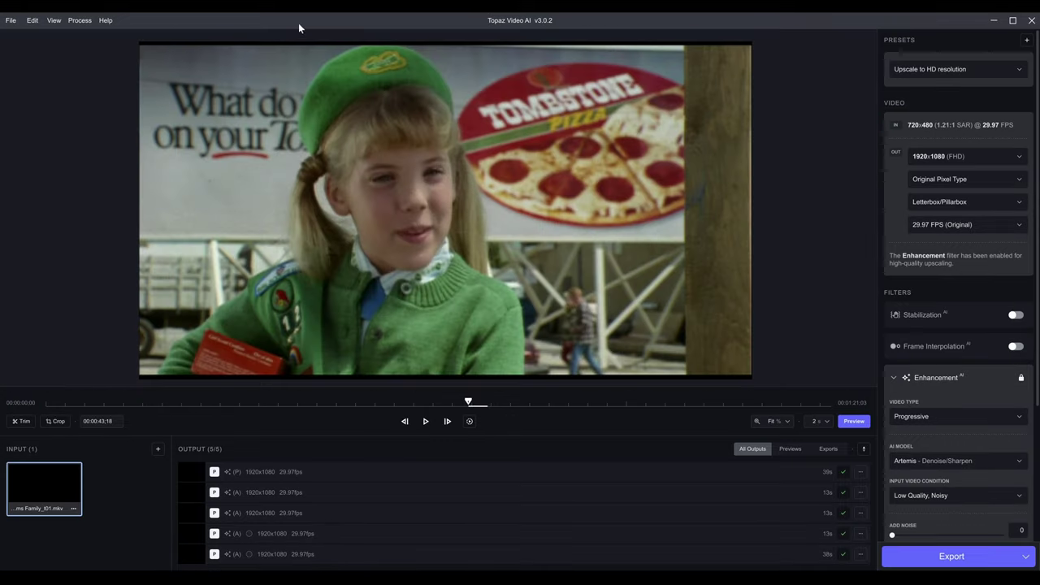
click(11, 22)
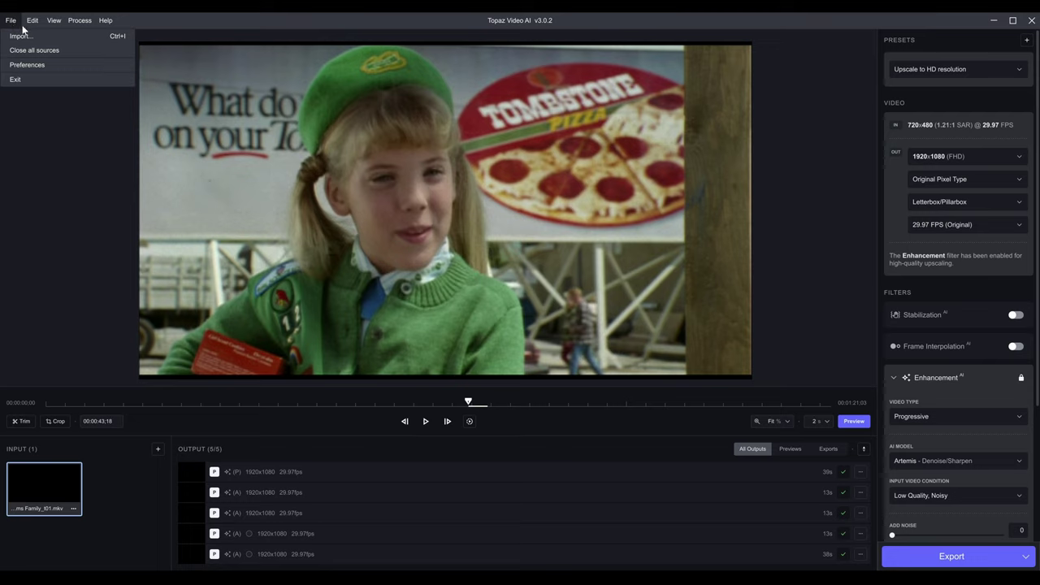
mouse_move(37, 22)
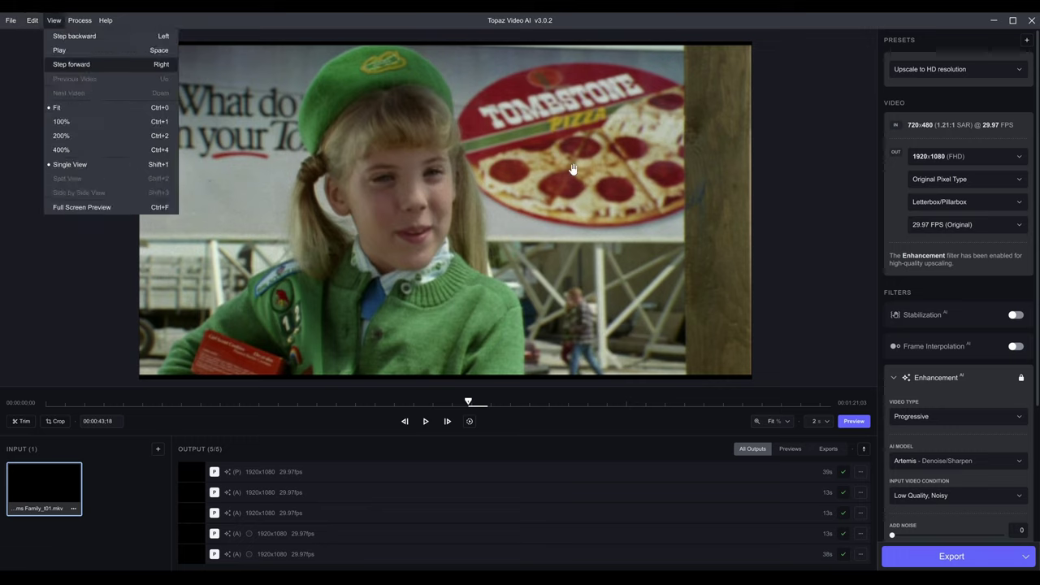
click(963, 460)
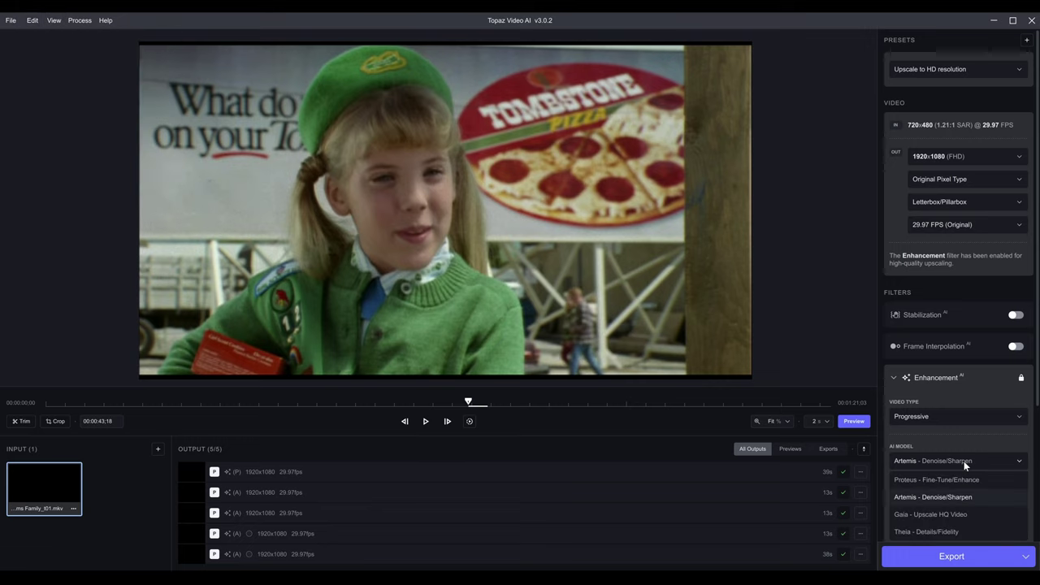
click(953, 462)
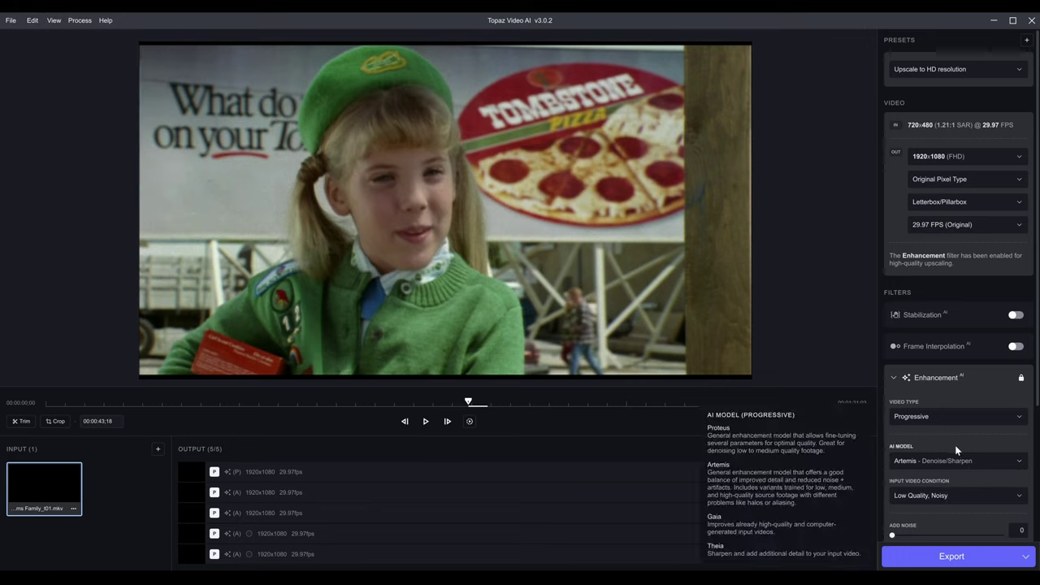
click(940, 496)
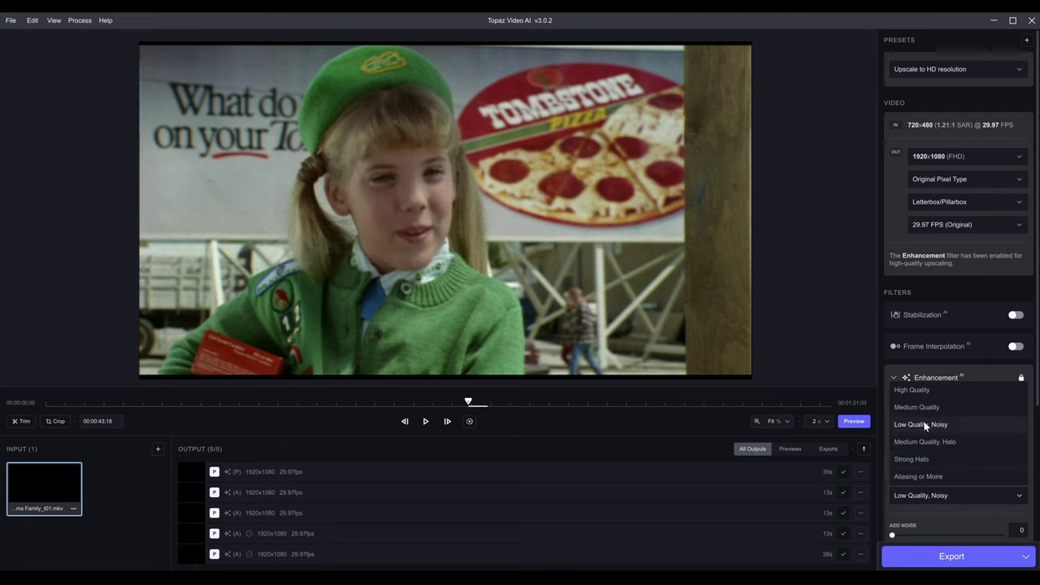
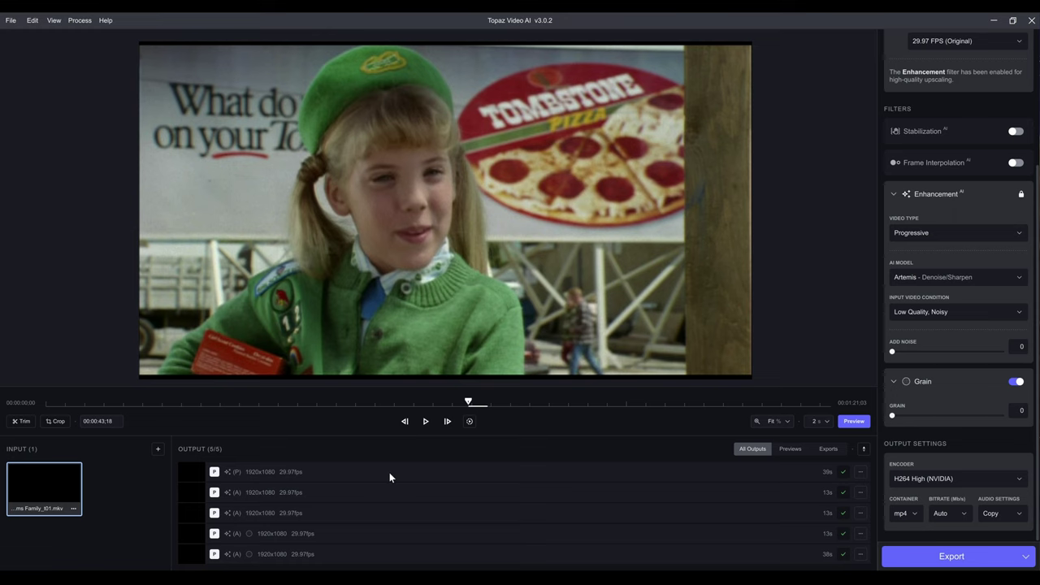
Step: Recheck the Low Quality, Noisy preview, then set the input video condition to Medium Quality, generate a new preview and pause it
click(382, 553)
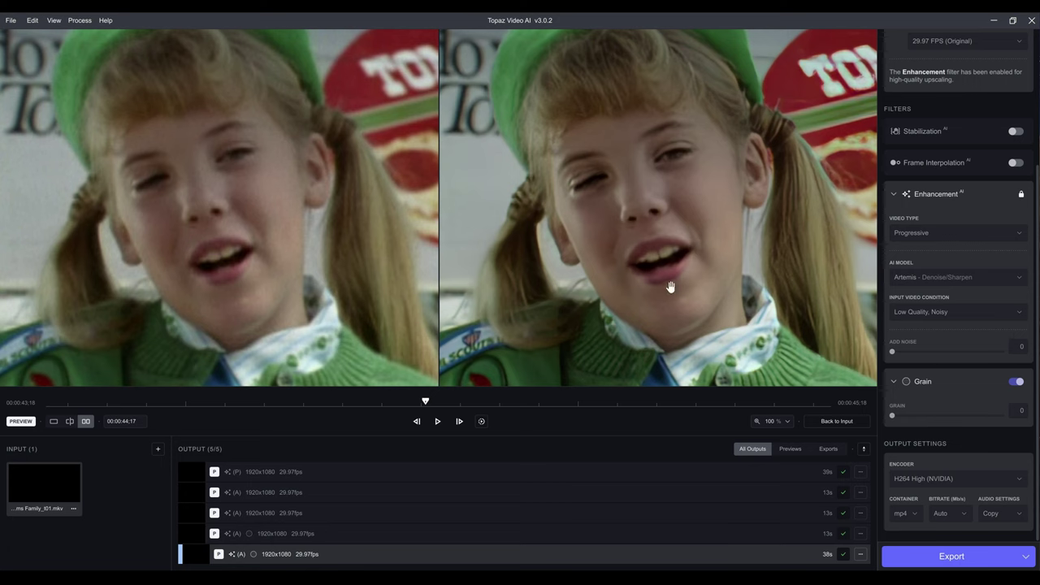
click(963, 312)
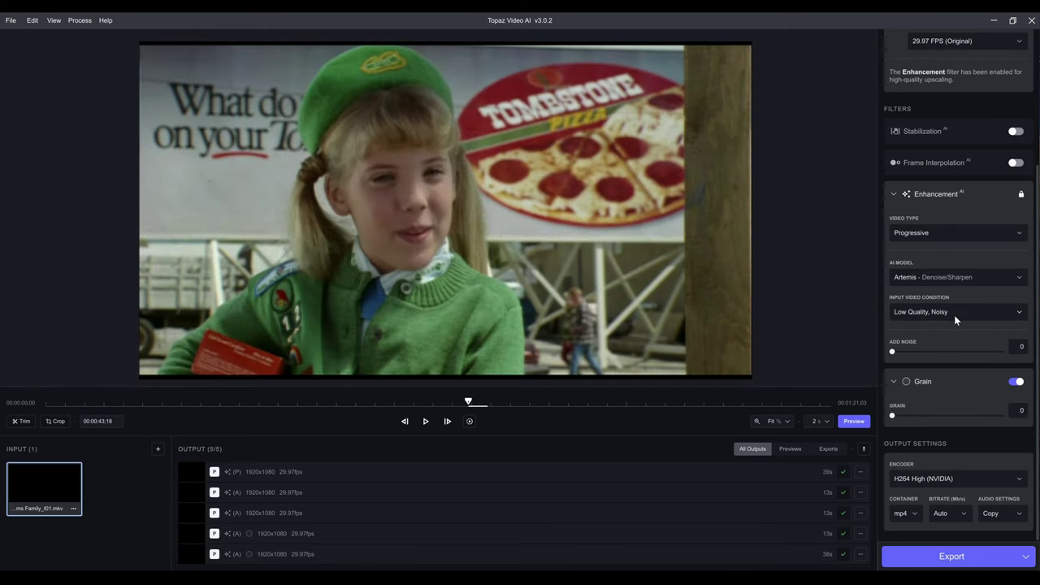
click(954, 315)
click(938, 349)
click(853, 421)
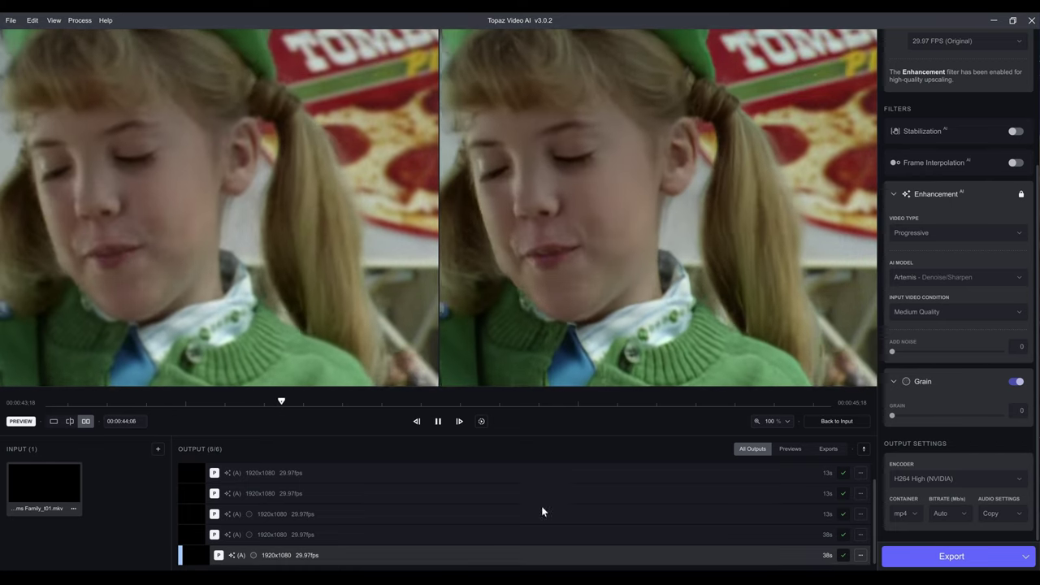
click(438, 421)
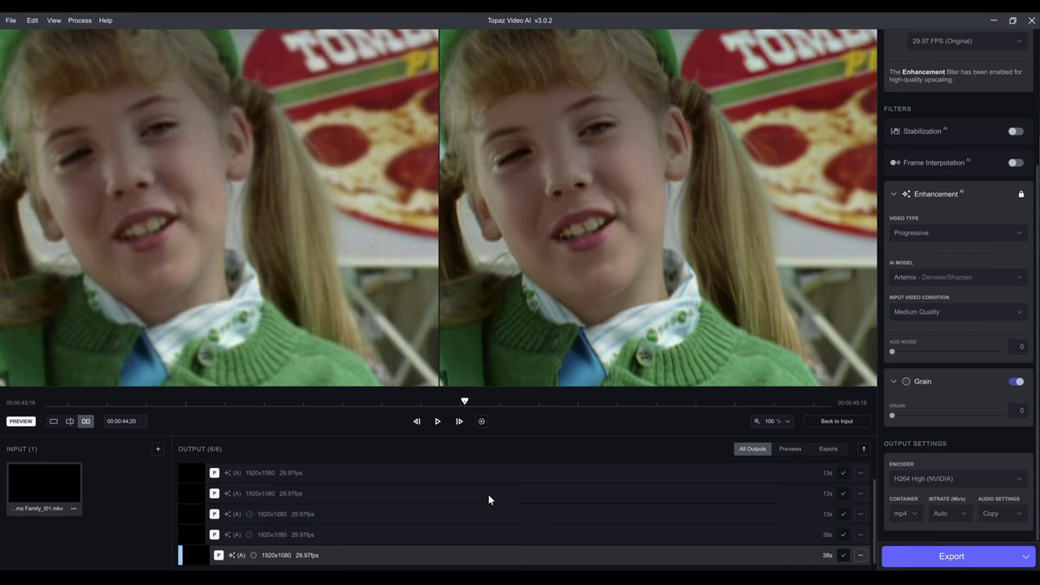
Step: Reopen the first High Quality Artemis preview without noise or grain and check its enhancement settings and the output list
click(290, 489)
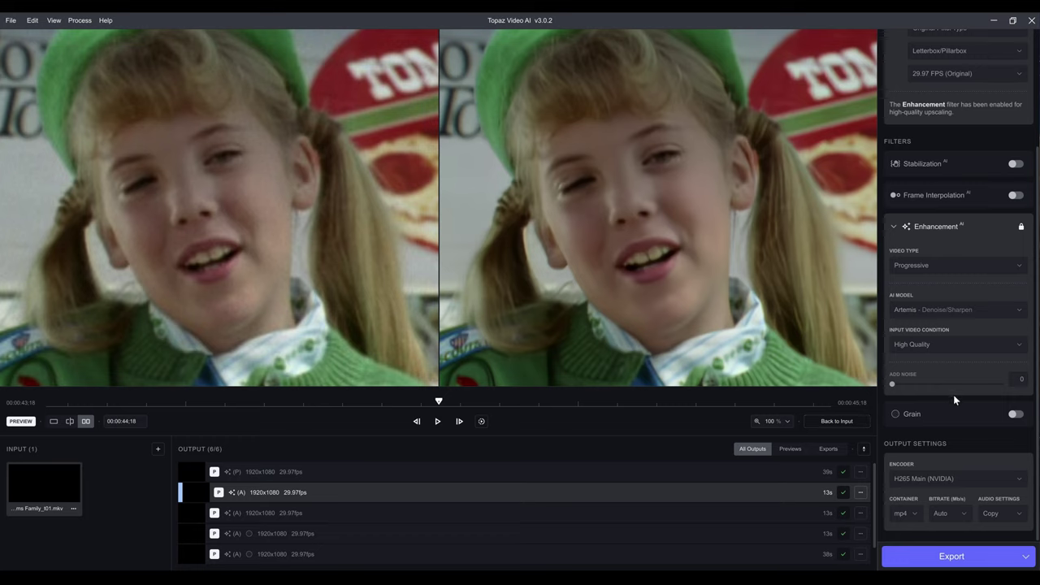
scroll(516, 545, down, 1)
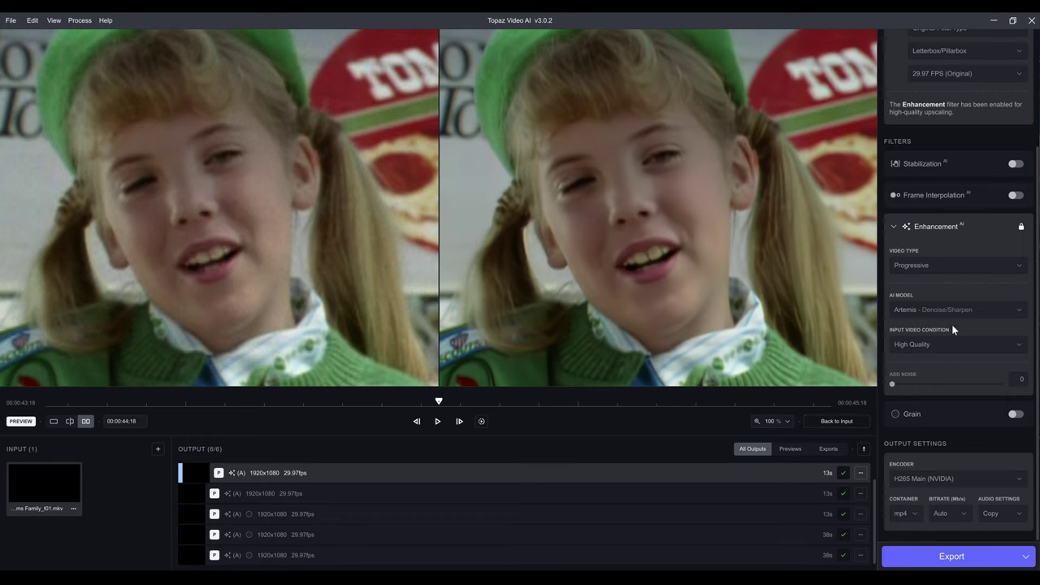
scroll(946, 311, down, 1)
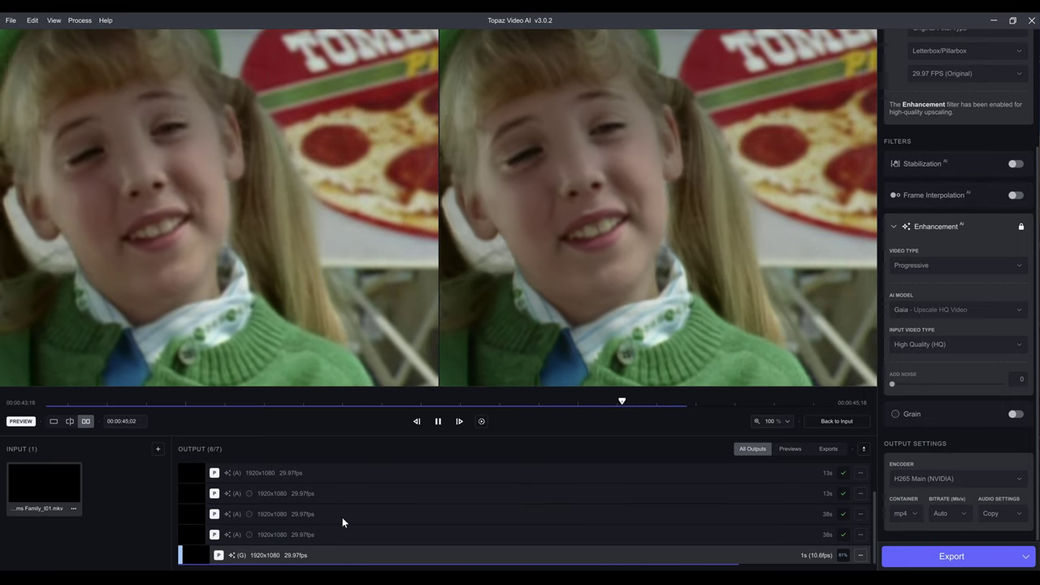
mouse_move(222, 449)
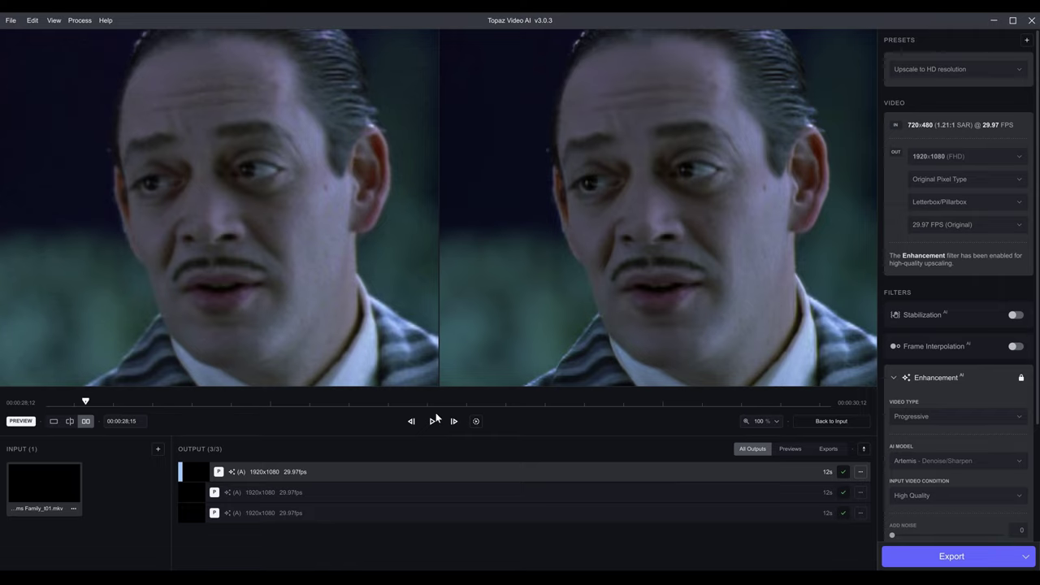
Step: Return to the input clip and set the output encoder to H264 High (NVIDIA)
click(827, 422)
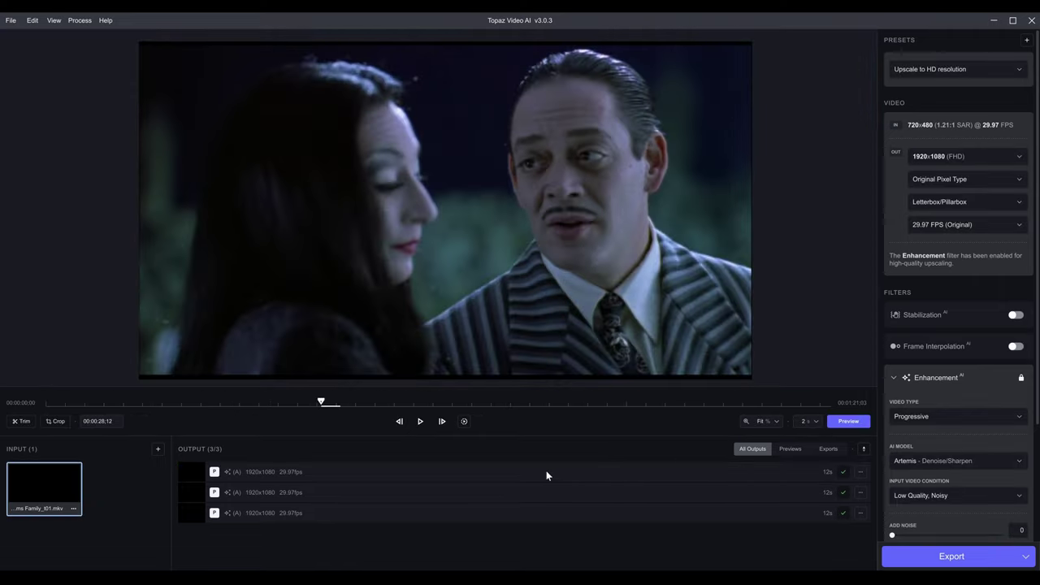
scroll(930, 532, down, 3)
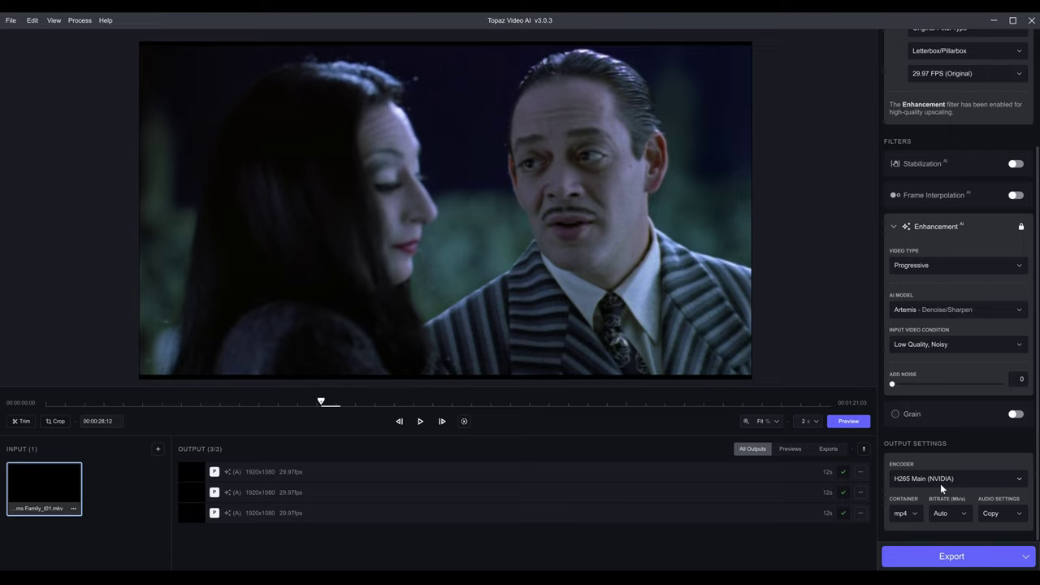
click(950, 481)
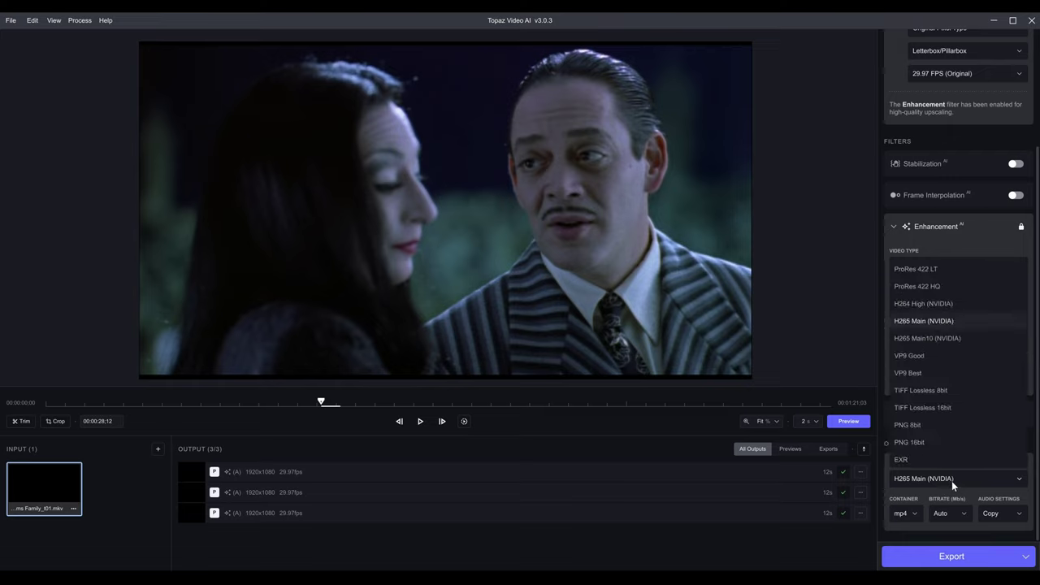
click(928, 302)
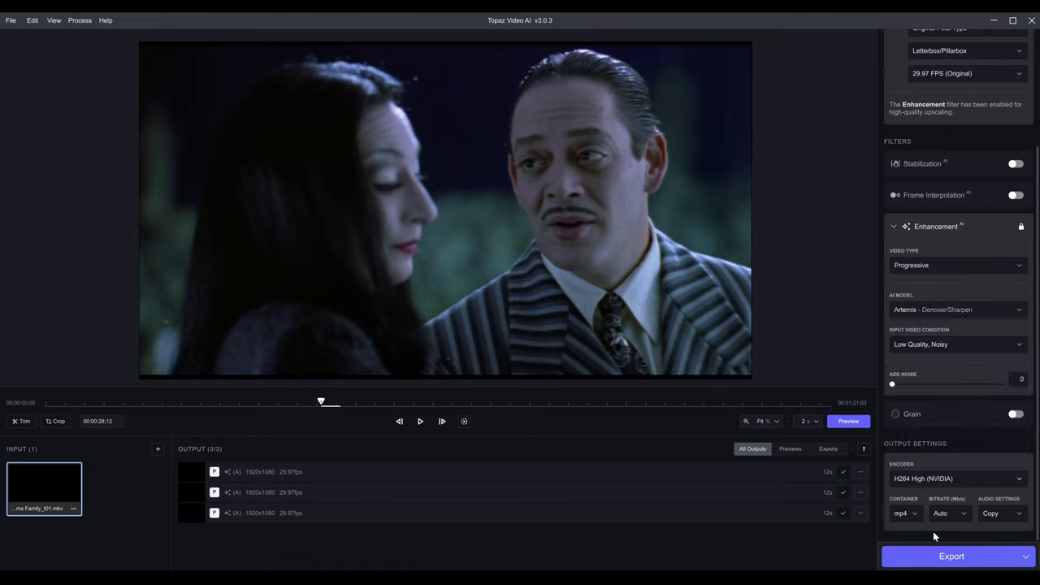
Step: Look through the output bitrate choices, keep Auto, and open the audio settings choices
click(961, 514)
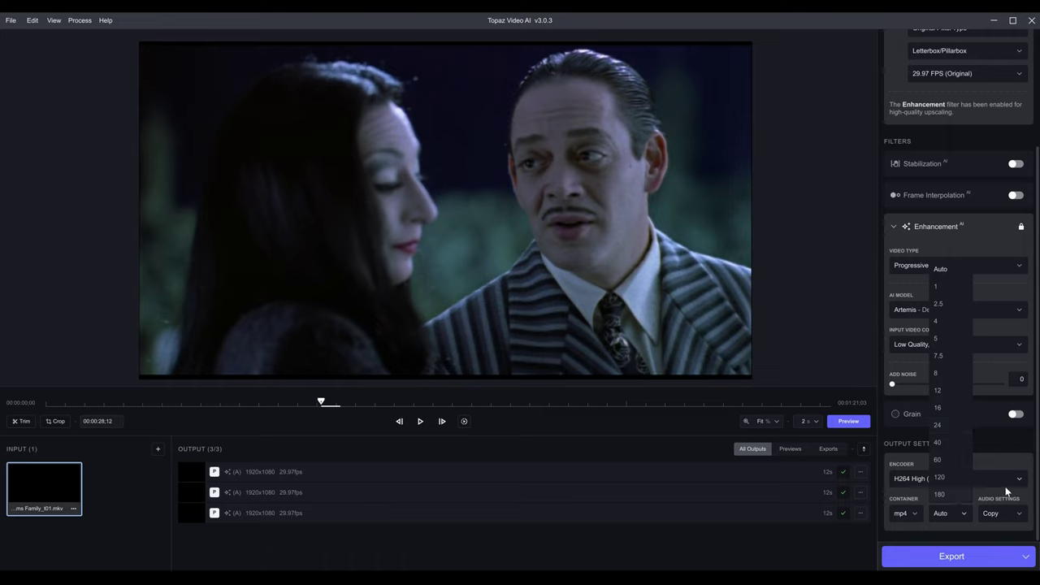
click(1005, 458)
click(1004, 514)
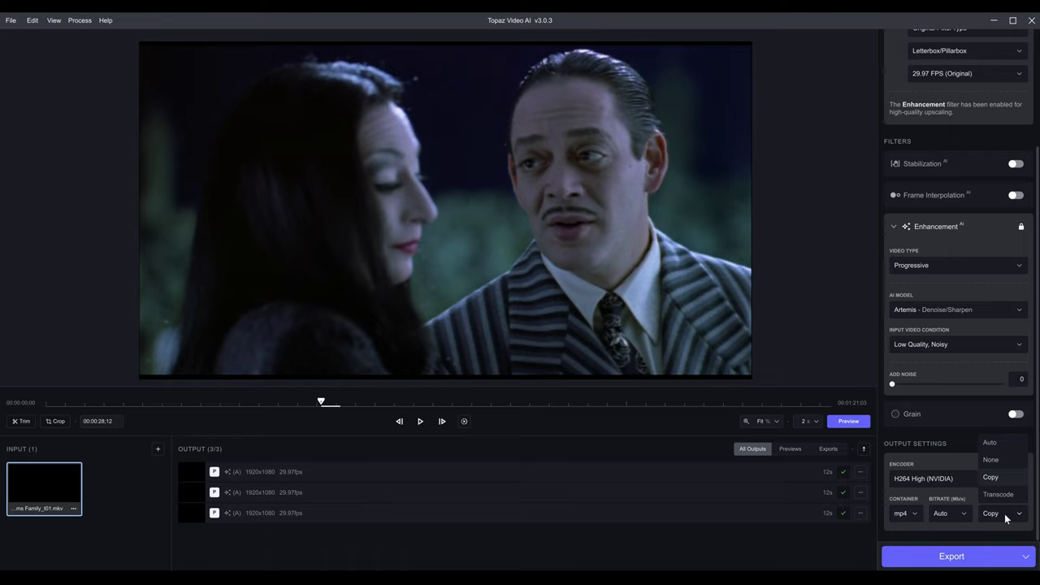